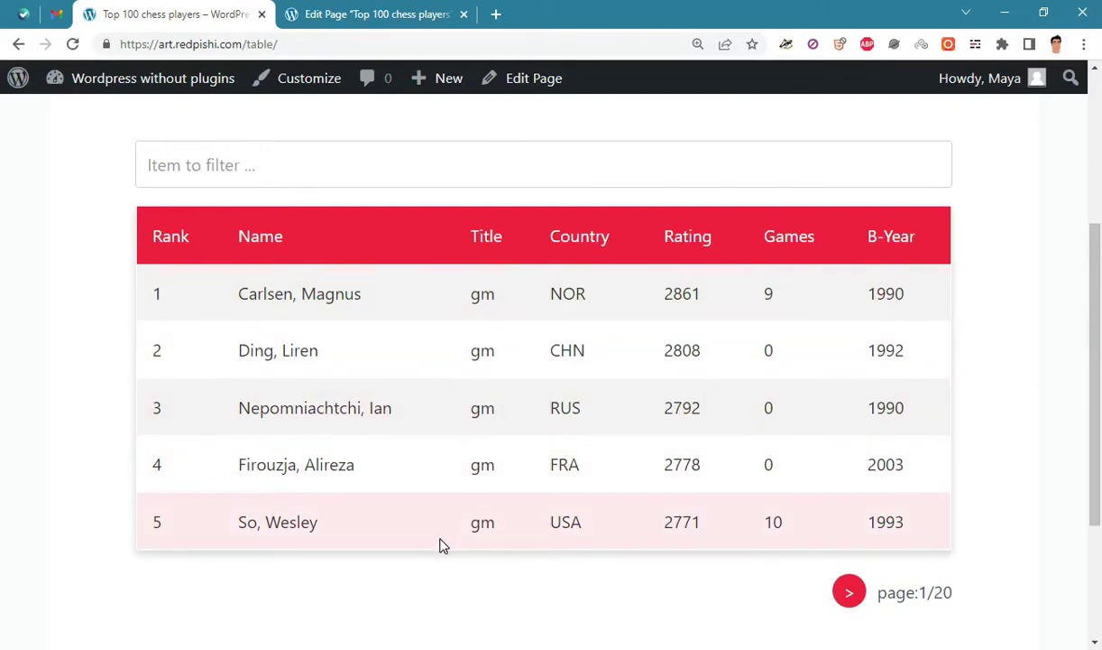
Page forward to ranks 16–20, then back to the first page of the players table
click(851, 603)
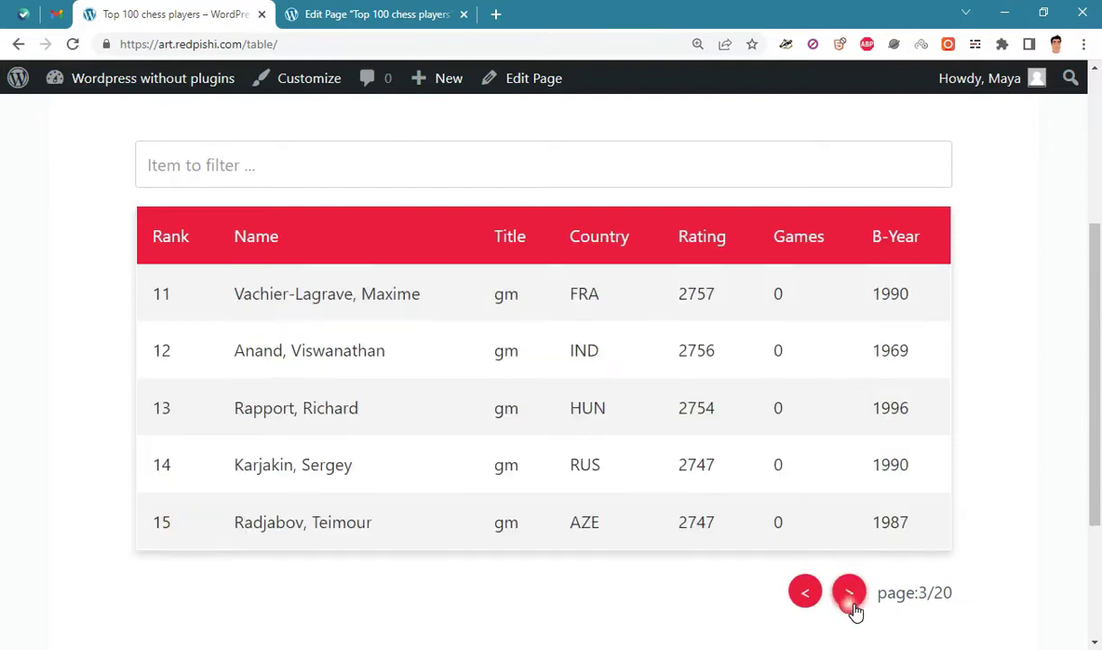
click(854, 604)
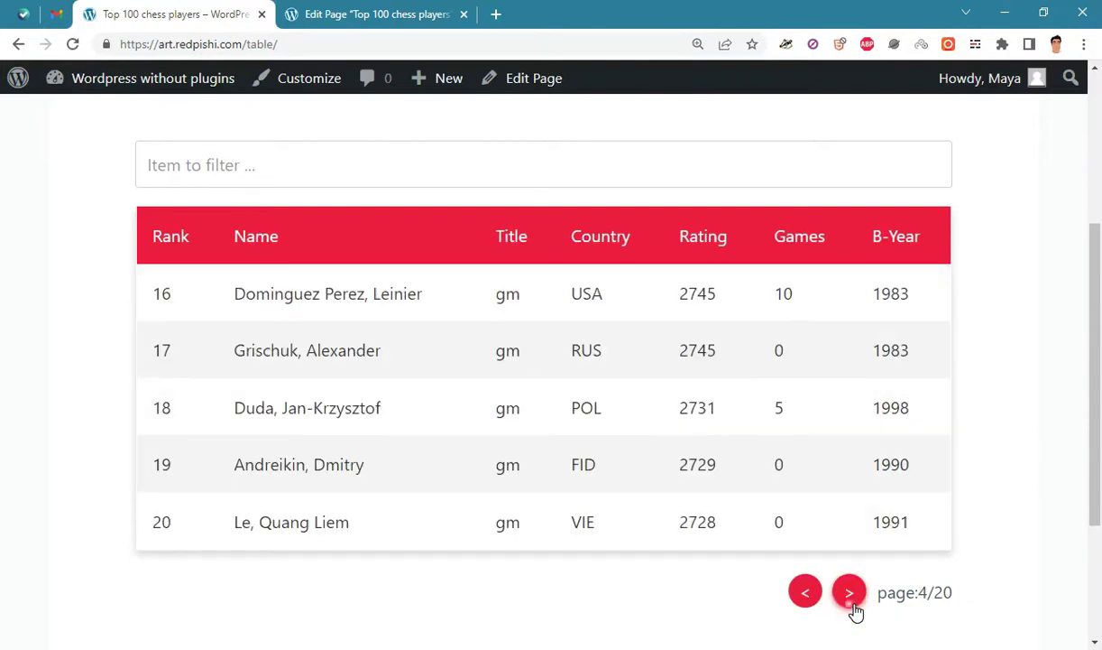
click(806, 594)
click(806, 594)
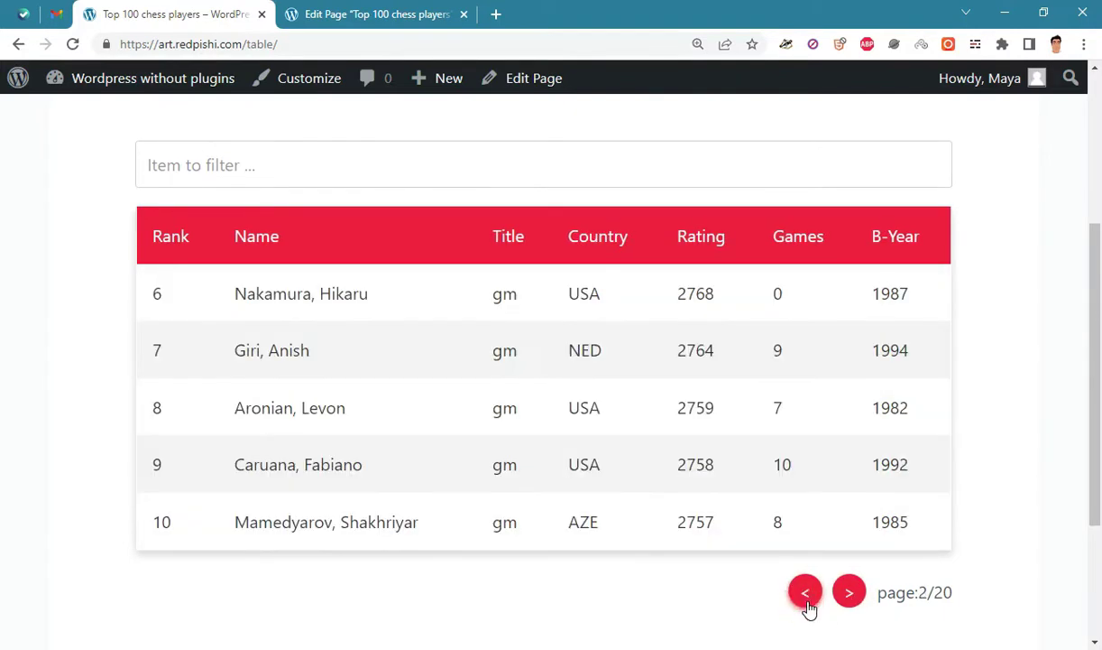
click(806, 596)
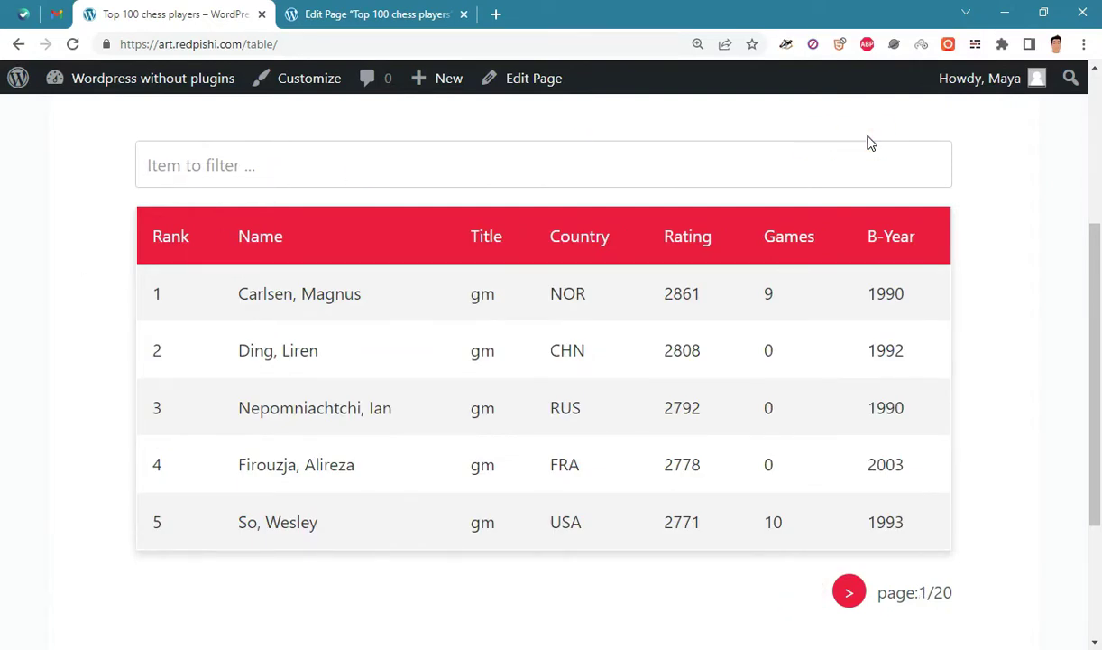
Filter the table by 'ind' and page through the two pages of Indian players
text(ind)
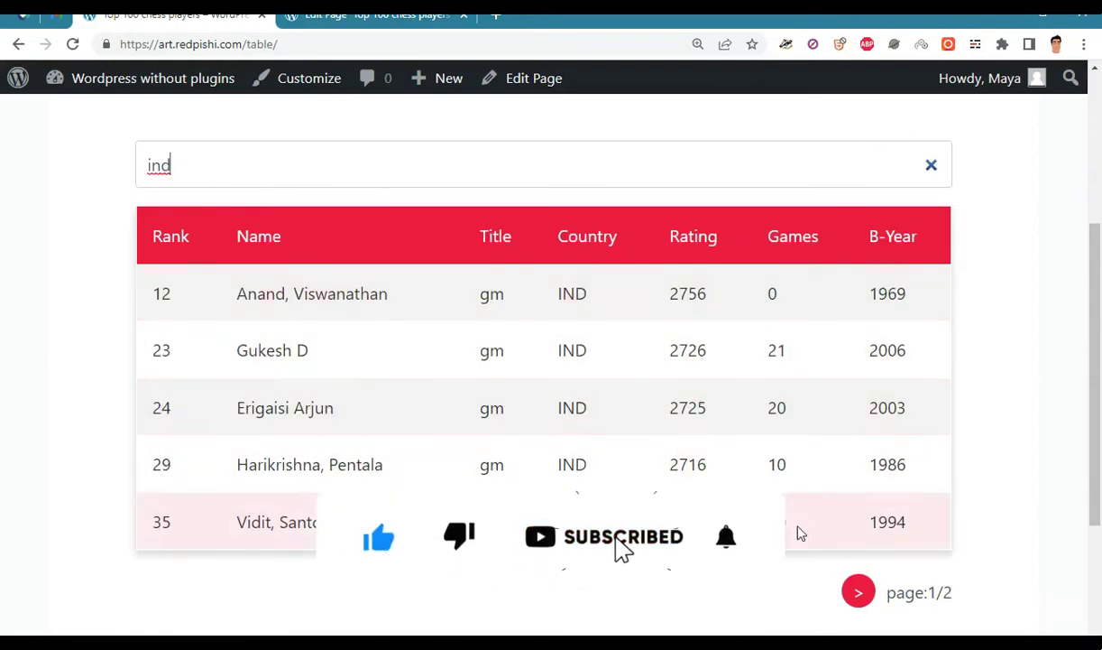
click(858, 596)
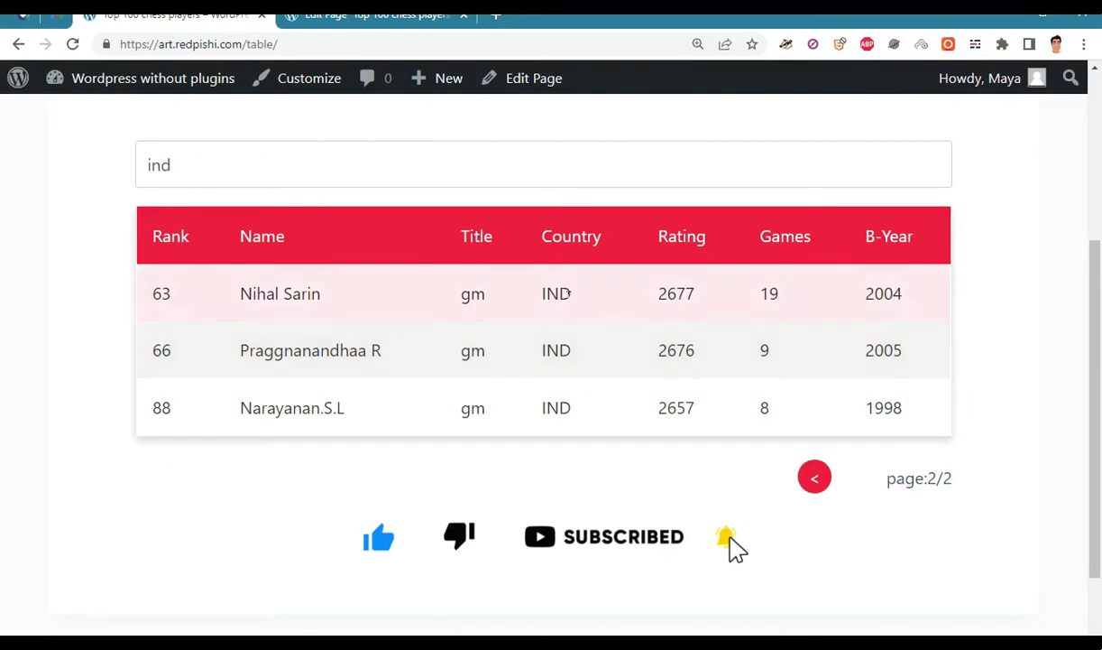
click(816, 480)
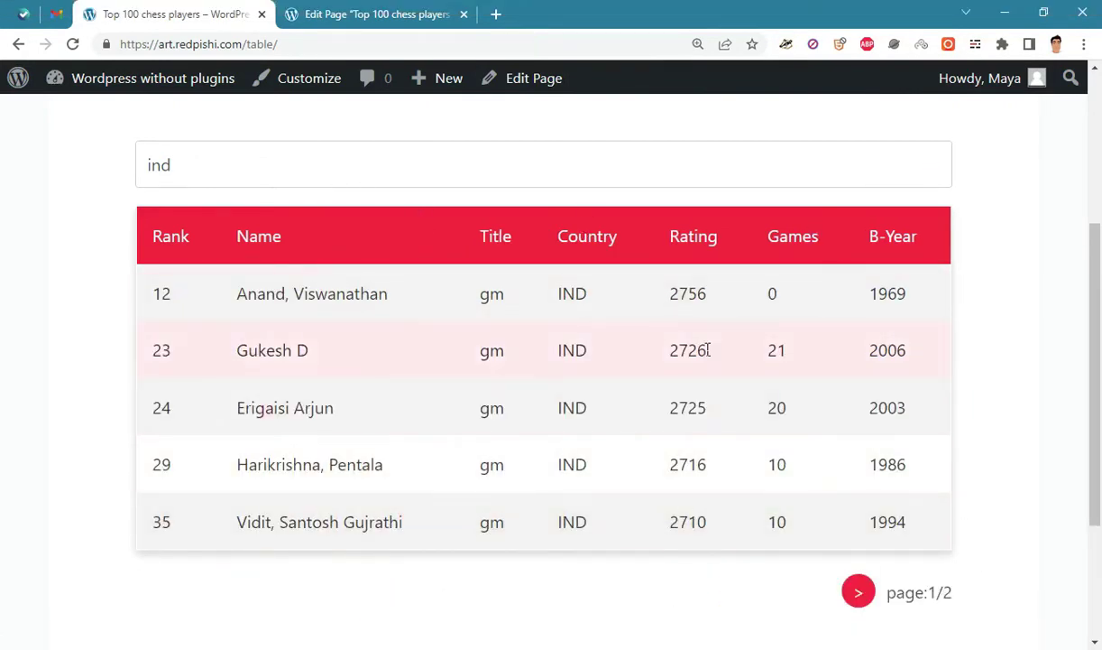
Change the Shortcode block's pagination value from '5' to 'off'
click(341, 9)
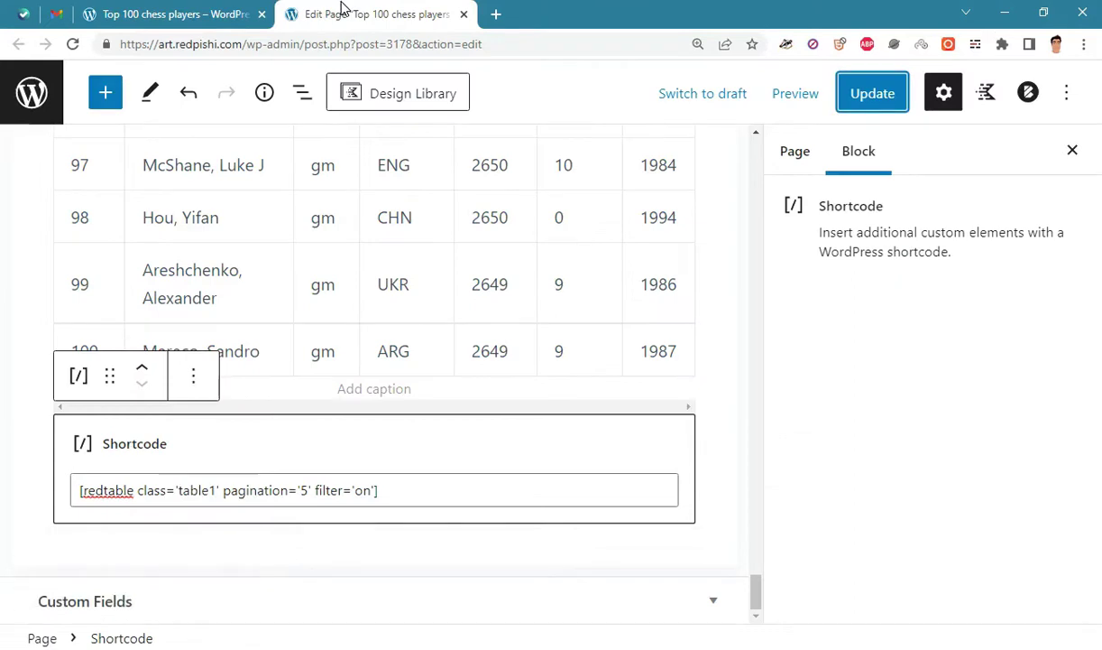
scroll(414, 284, up, 2)
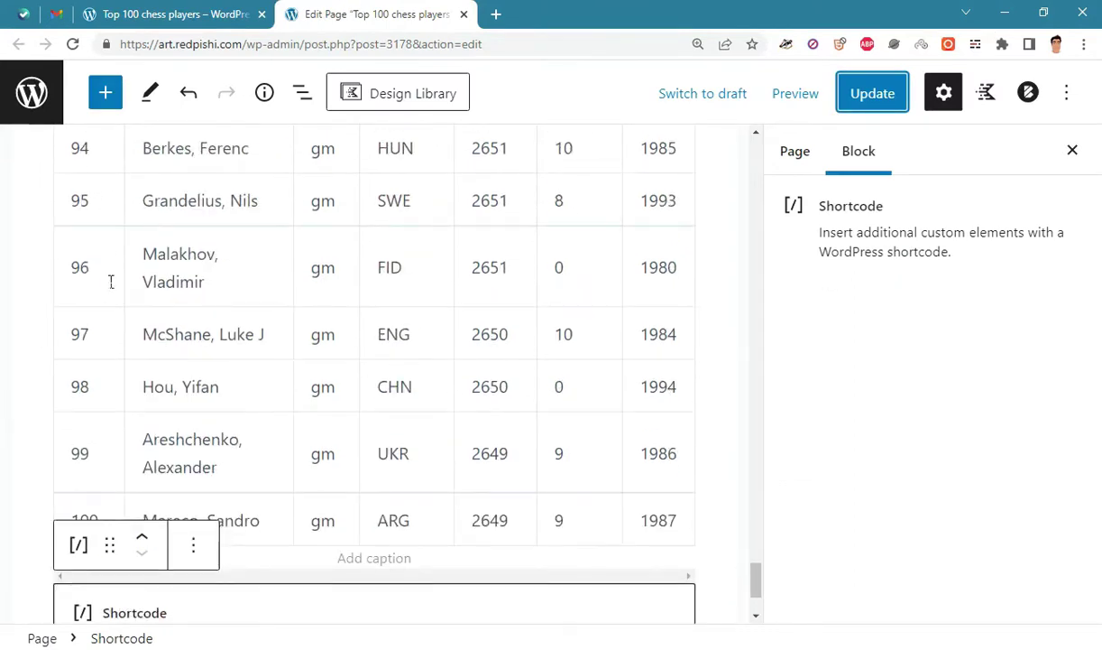
scroll(345, 345, down, 1)
scroll(433, 309, down, 1)
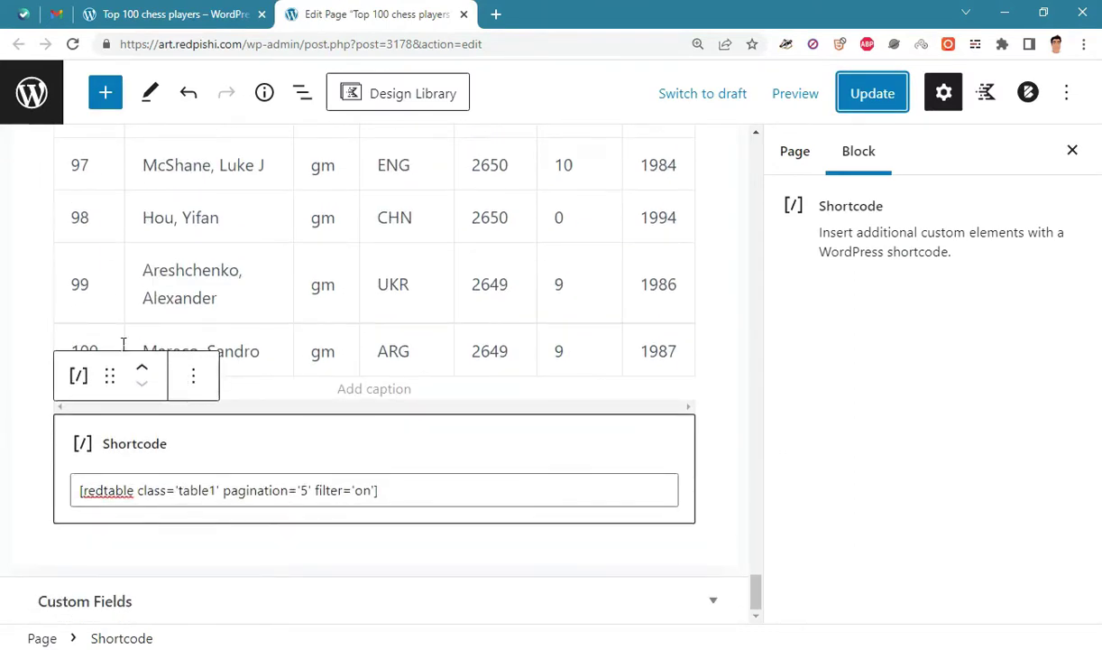
click(104, 491)
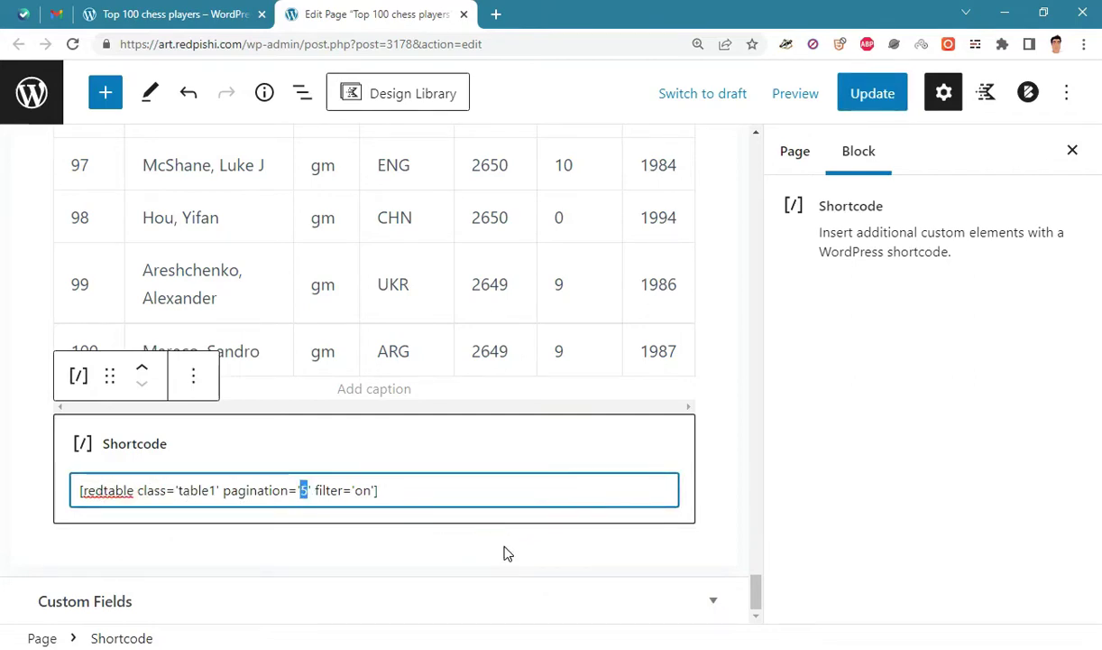
text(10)
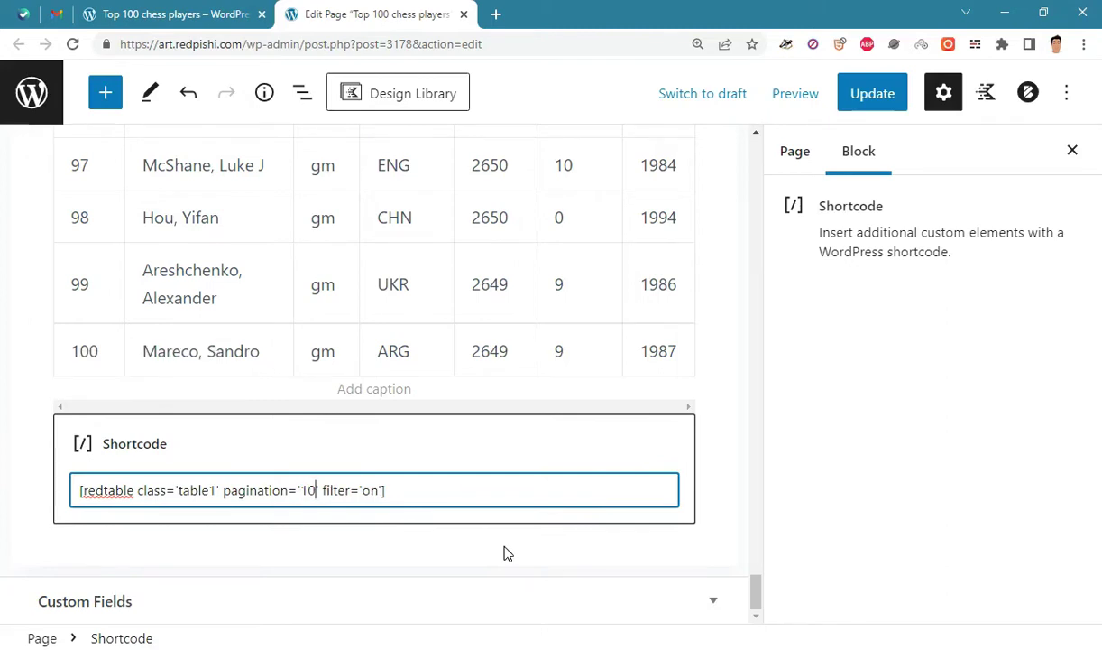
key(BackSpace)
key(BackSpace)
key(BackSpace)
text(off)
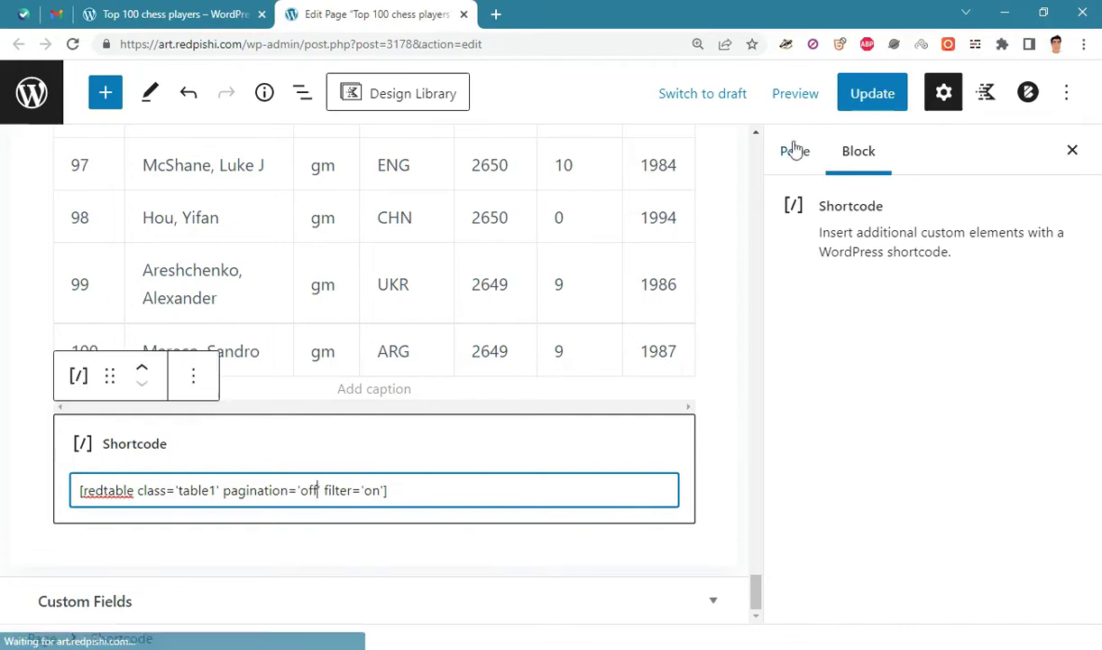
text(')
Update the page and check the live table now lists all 100 players
click(871, 93)
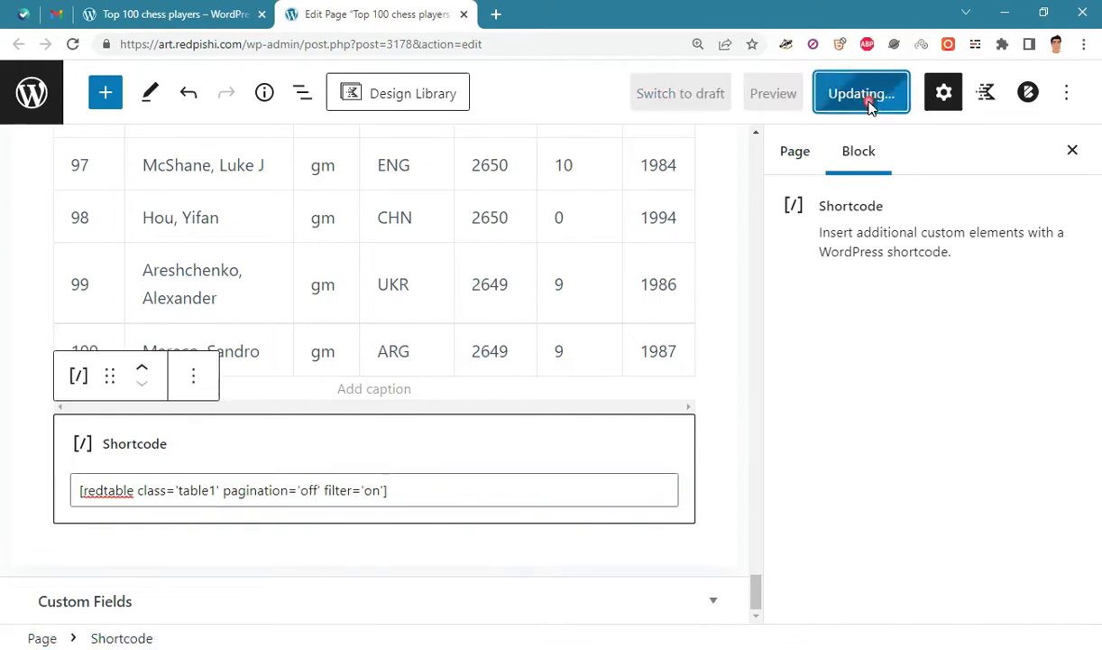
click(216, 14)
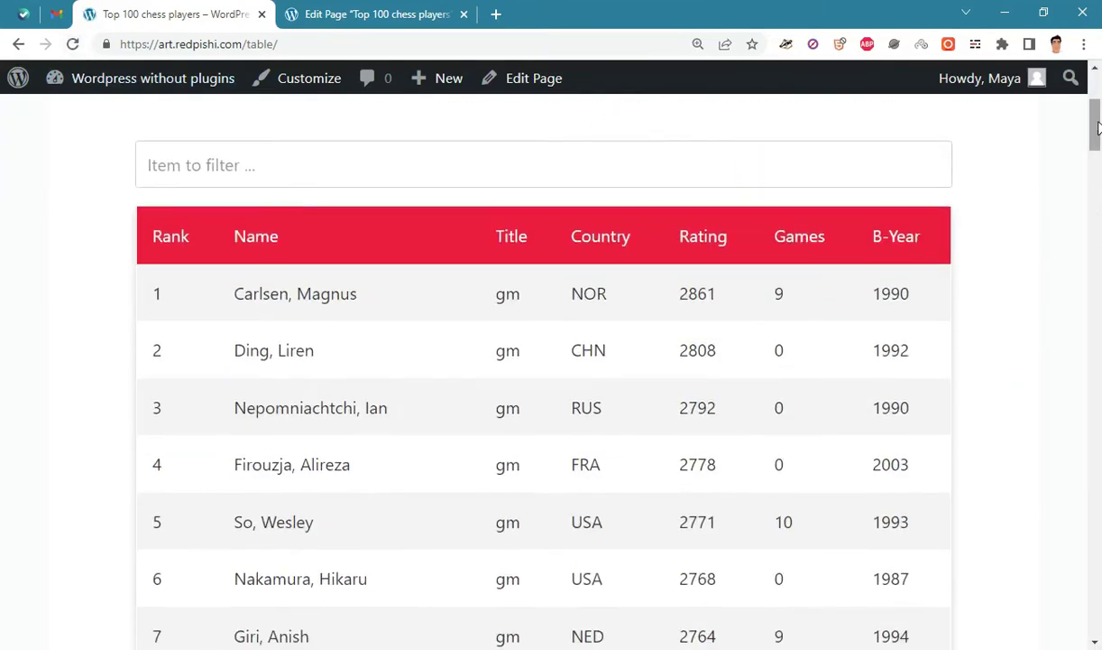
mouse_move(1095, 128)
mouse_down()
mouse_move(1095, 588)
mouse_move(1097, 107)
mouse_up()
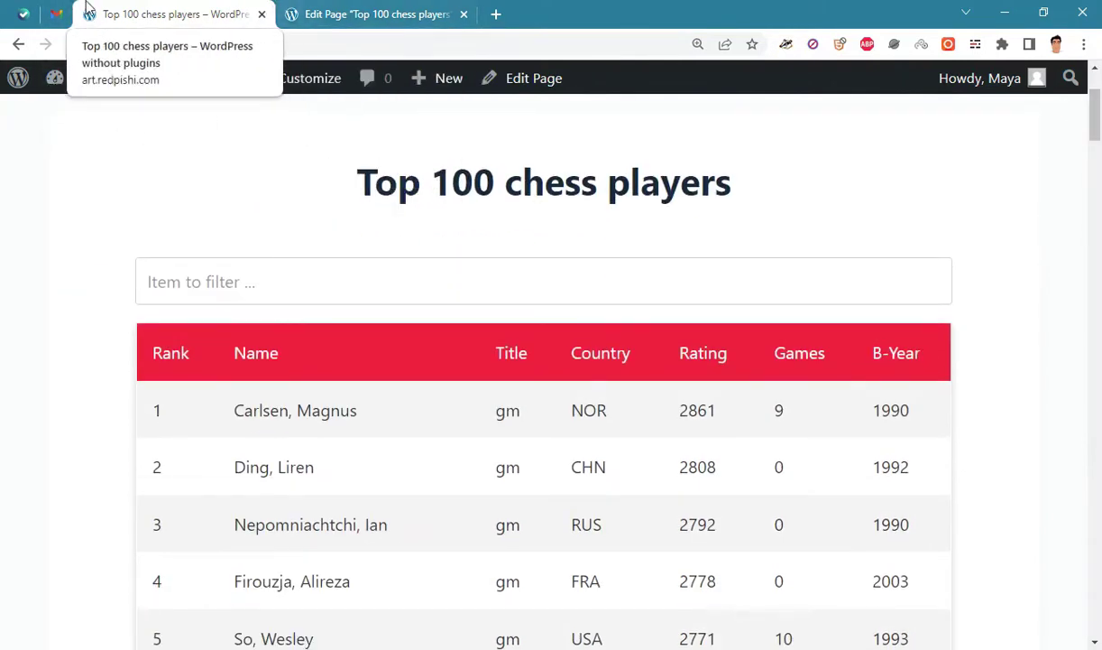
Change the shortcode's filter value from 'on' to 'off'
click(340, 13)
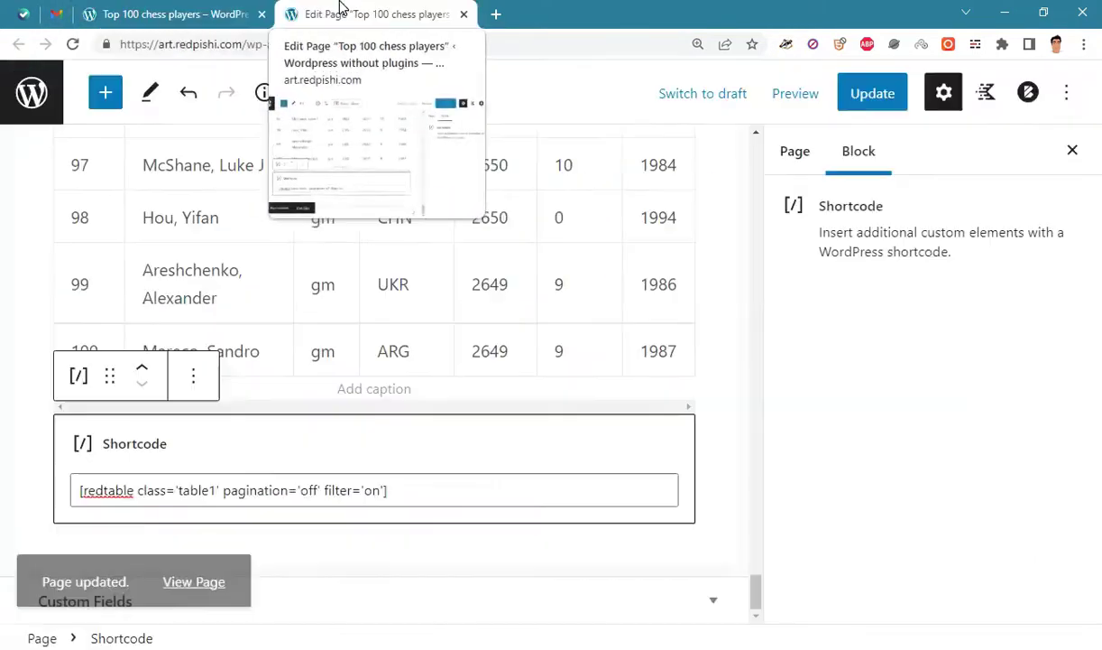
double_click(373, 498)
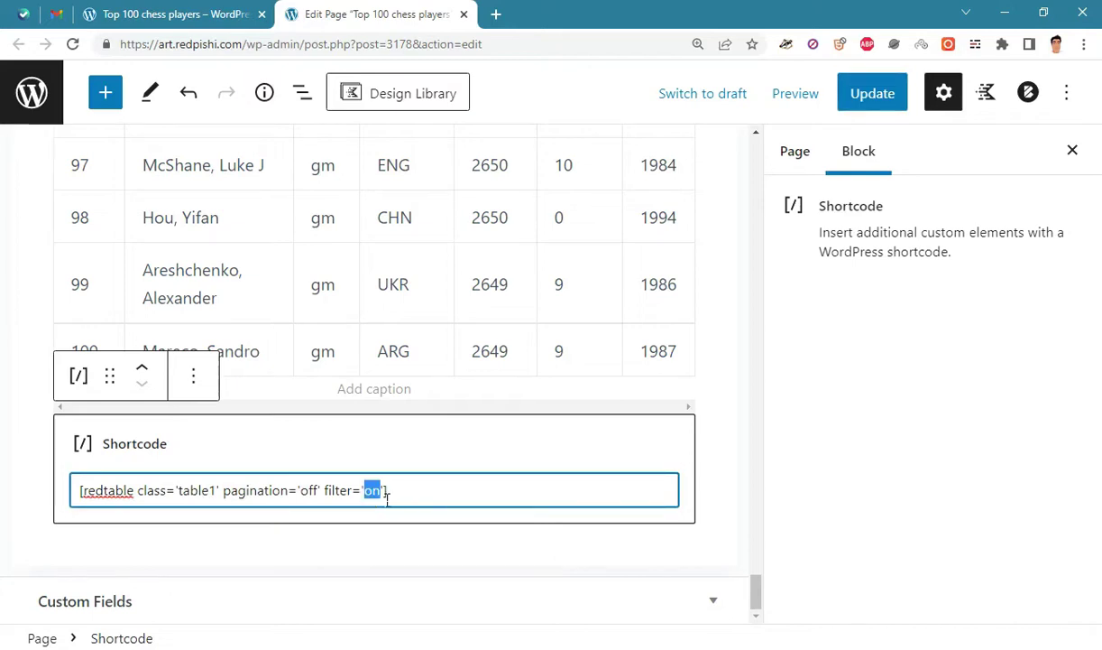
text(o)
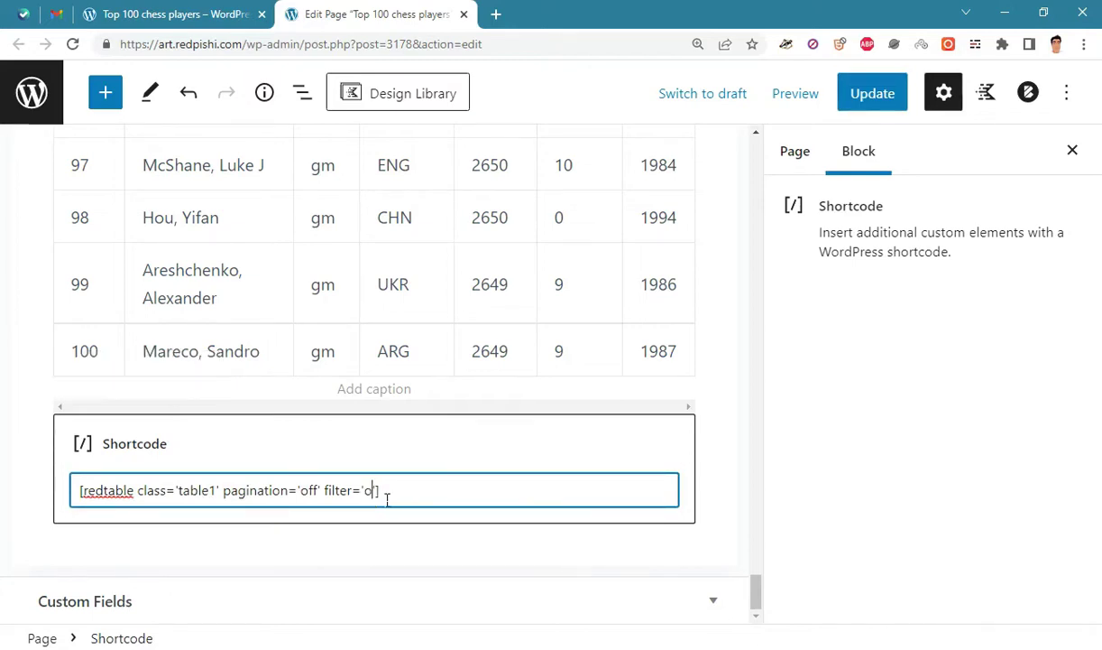
text(ff)
Update the page and reload the live table, which no longer has a filter box
click(880, 98)
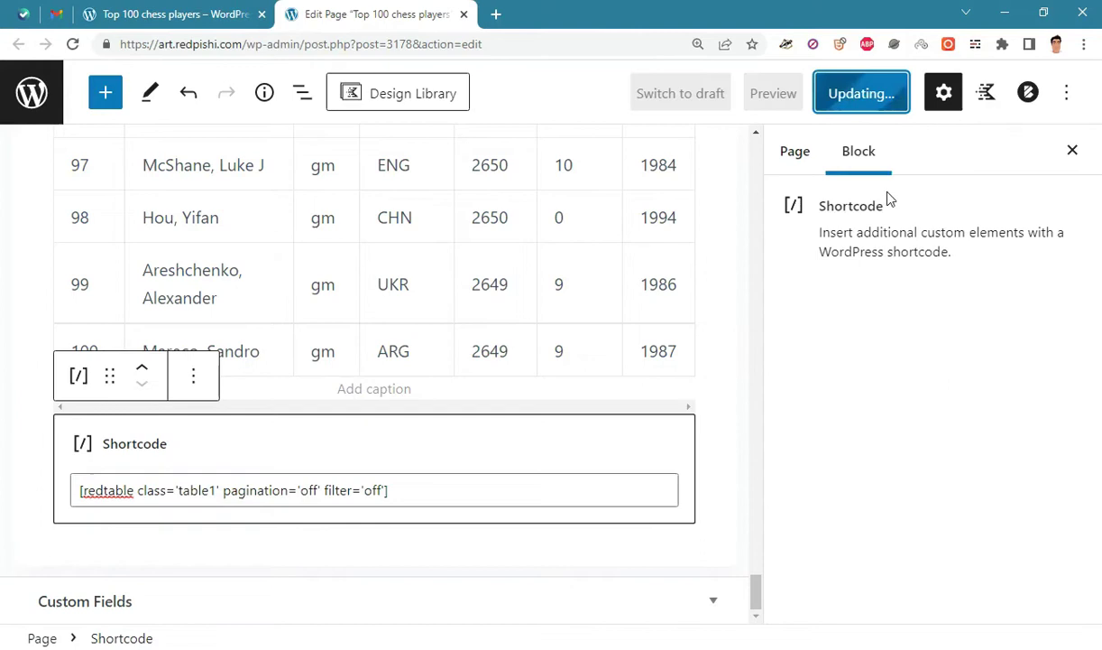
click(167, 14)
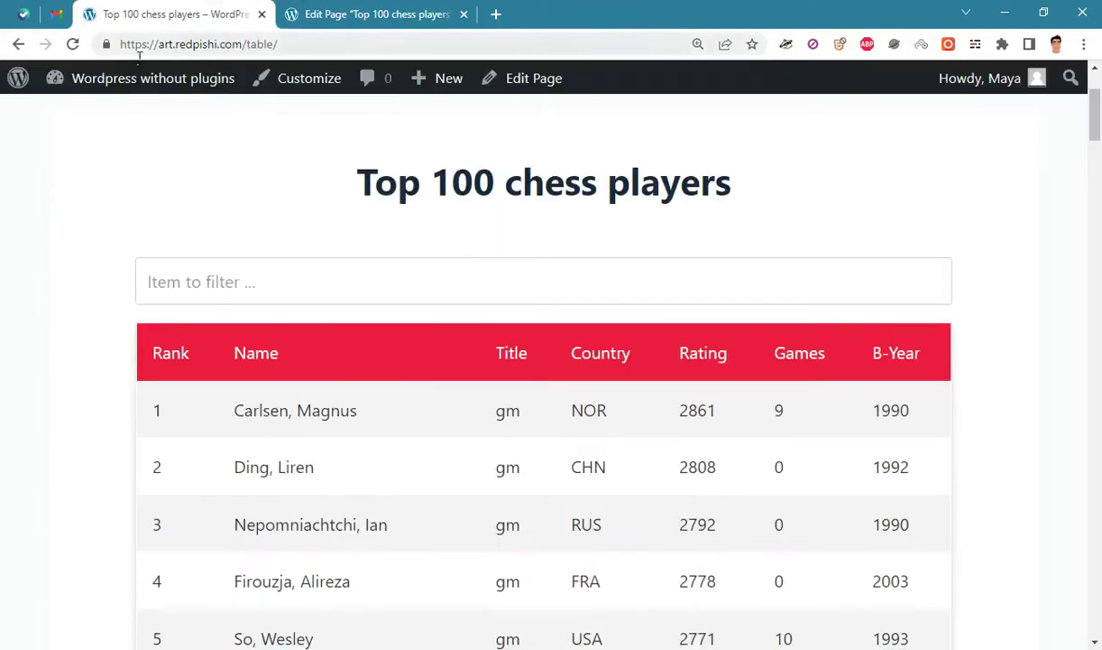
click(71, 45)
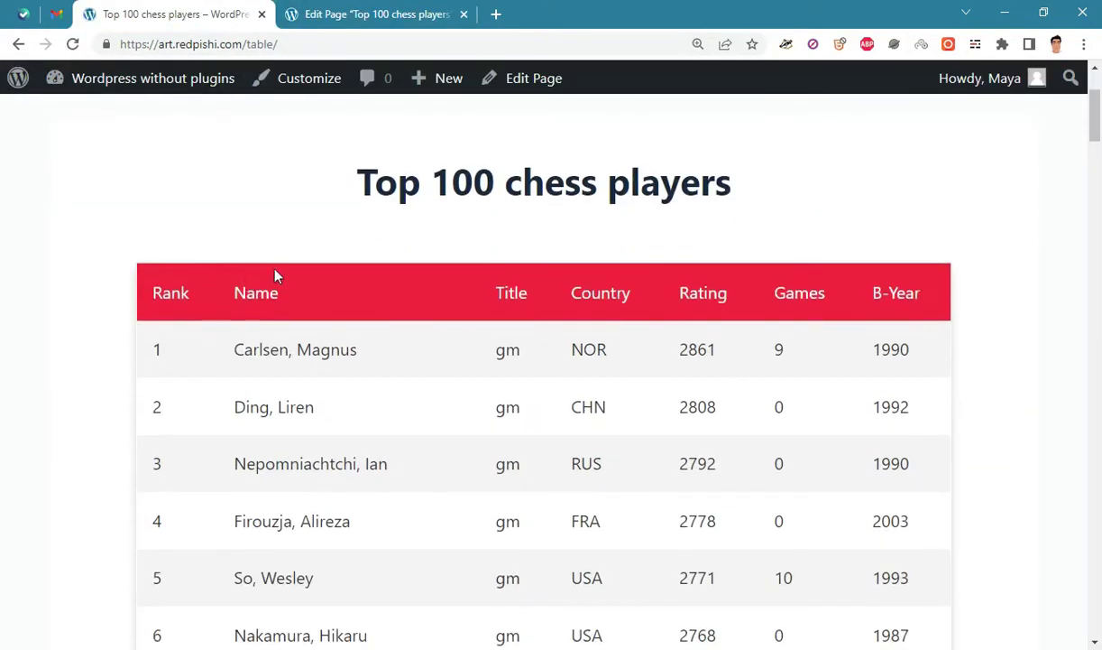
mouse_move(1097, 131)
mouse_down()
mouse_move(1096, 194)
mouse_move(1092, 126)
mouse_up()
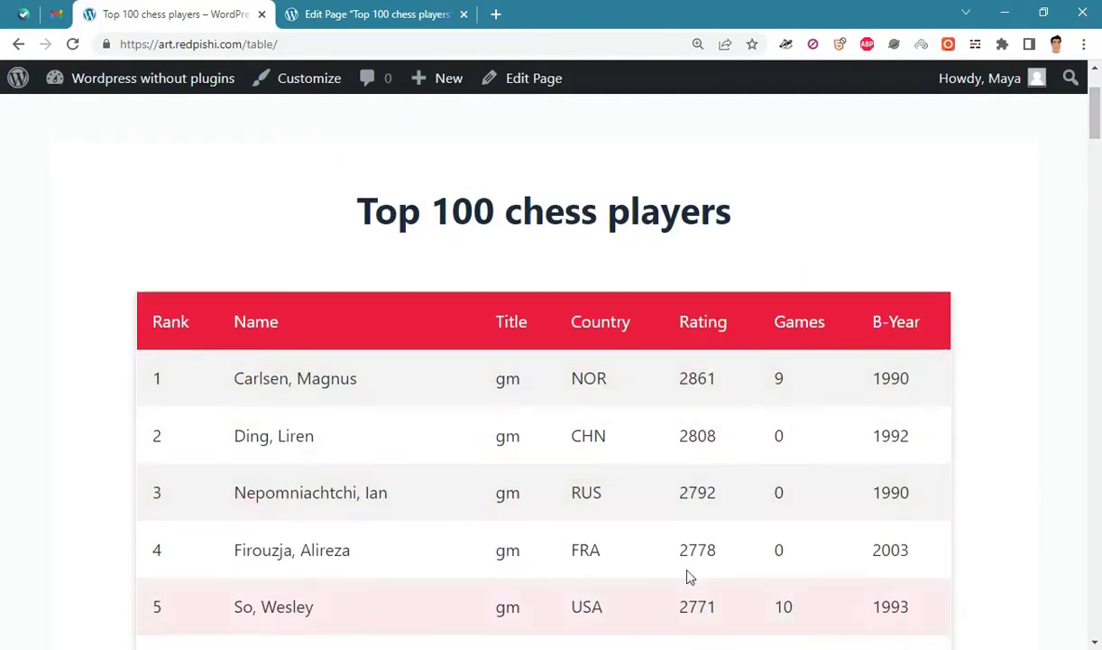
Open Chrome DevTools on the live chess players page
right_click(1025, 330)
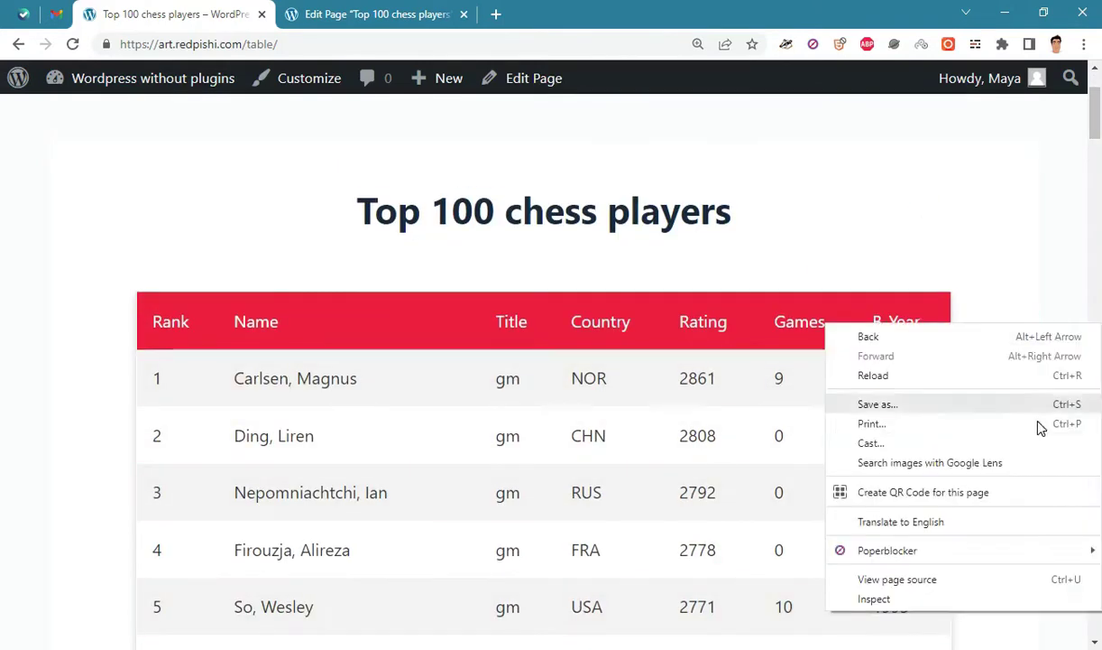
click(992, 595)
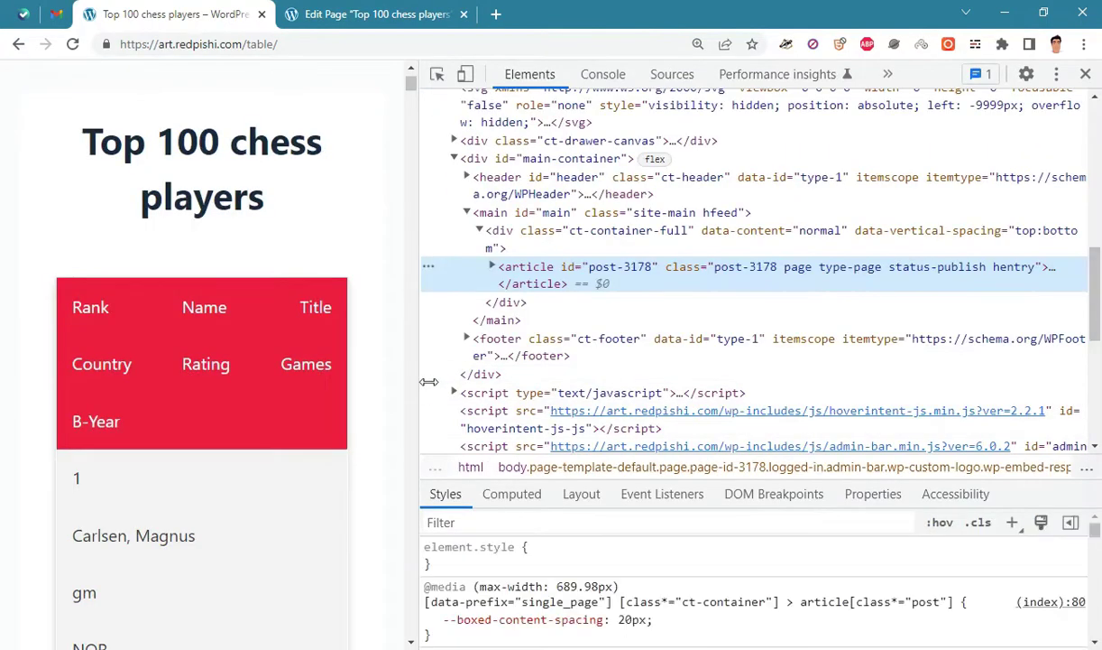
drag(417, 88, 414, 93)
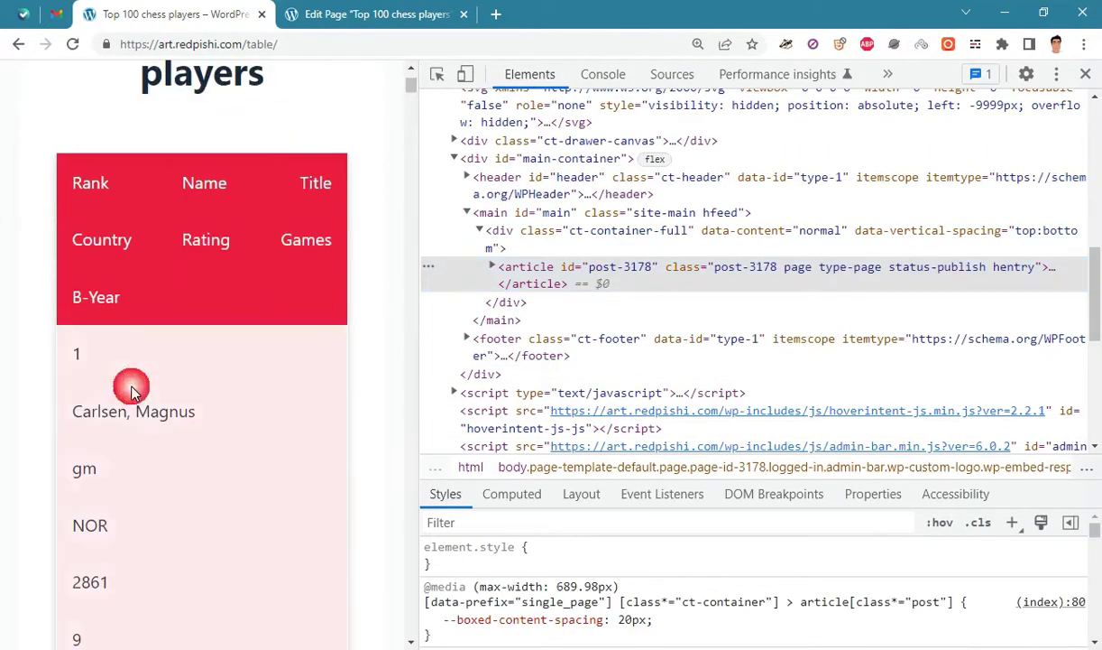
Scroll the narrow stacked table, then widen the viewport by dragging the DevTools divider
scroll(135, 379, down, 4)
scroll(153, 397, down, 3)
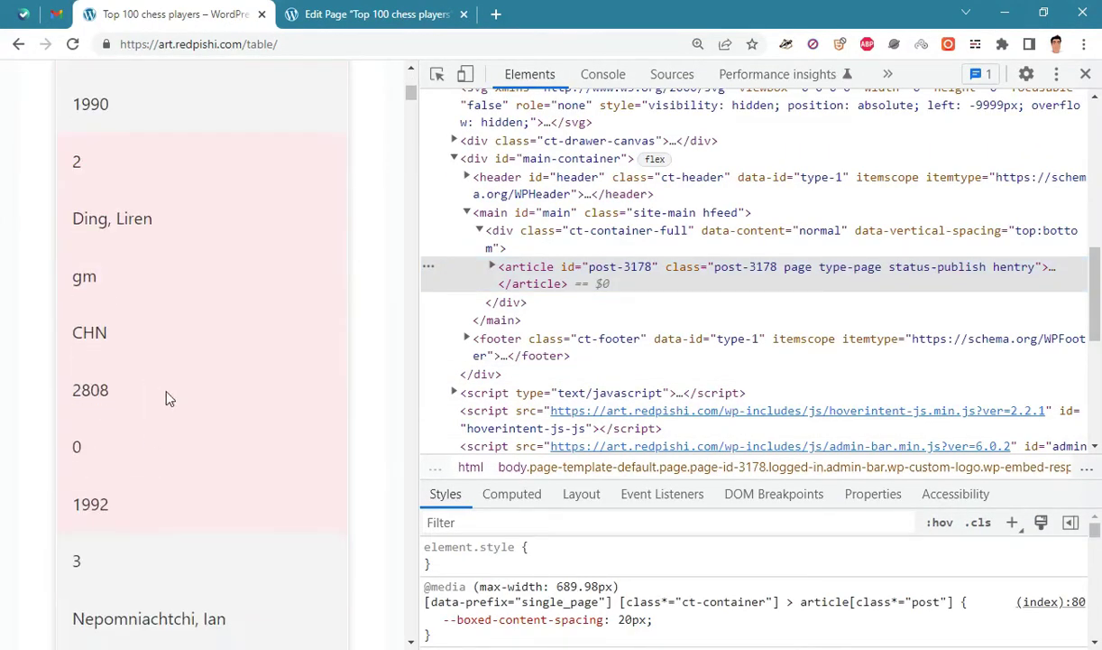
scroll(216, 389, down, 1)
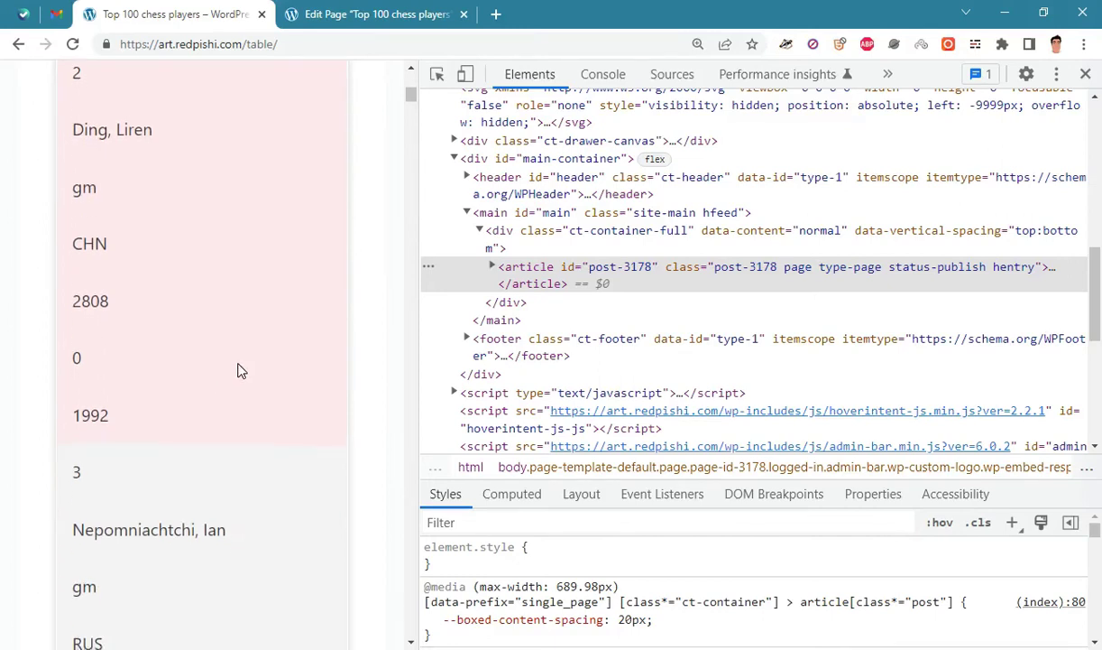
scroll(239, 374, down, 3)
scroll(239, 397, down, 4)
scroll(270, 451, down, 3)
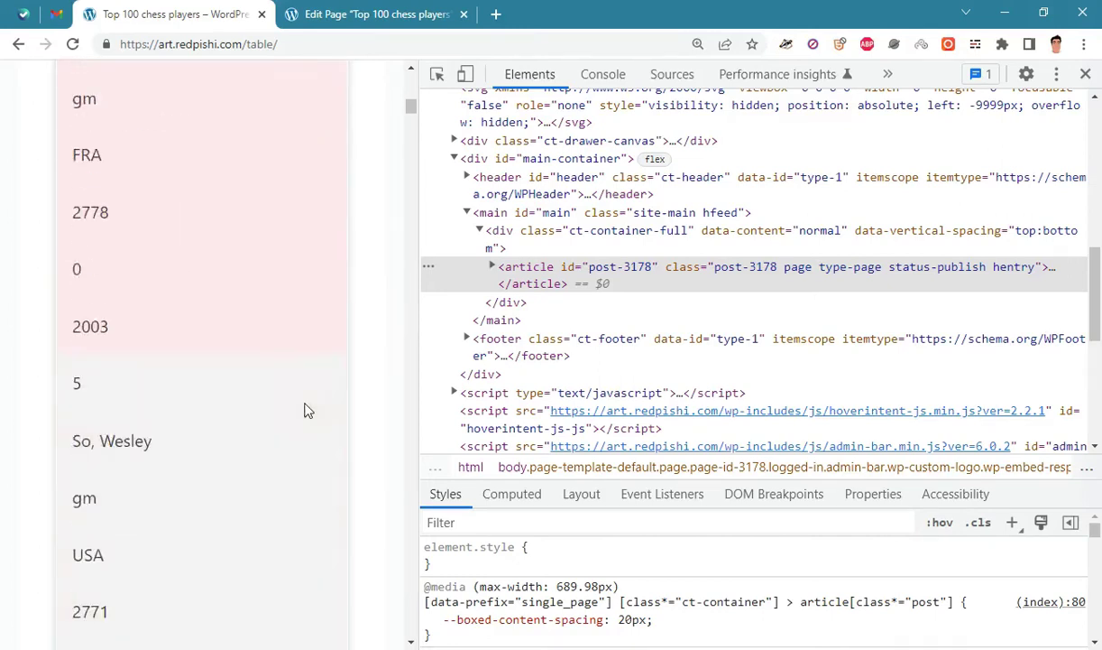
scroll(298, 361, up, 2)
scroll(297, 324, up, 10)
scroll(301, 325, up, 10)
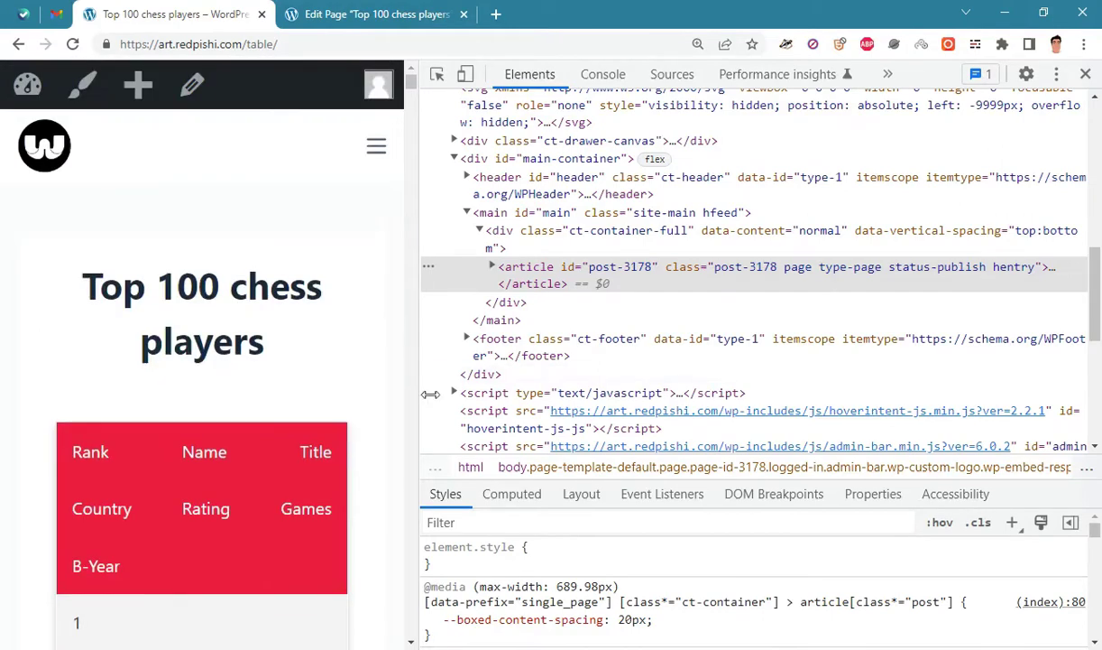
scroll(385, 358, down, 4)
drag(429, 390, 776, 366)
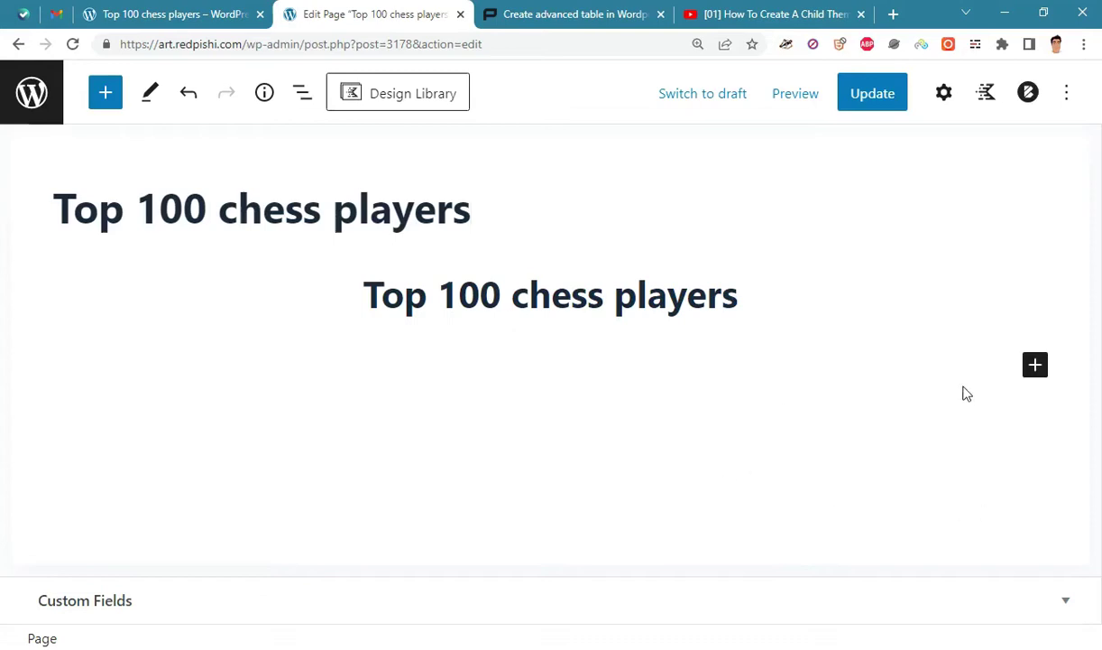
click(1037, 367)
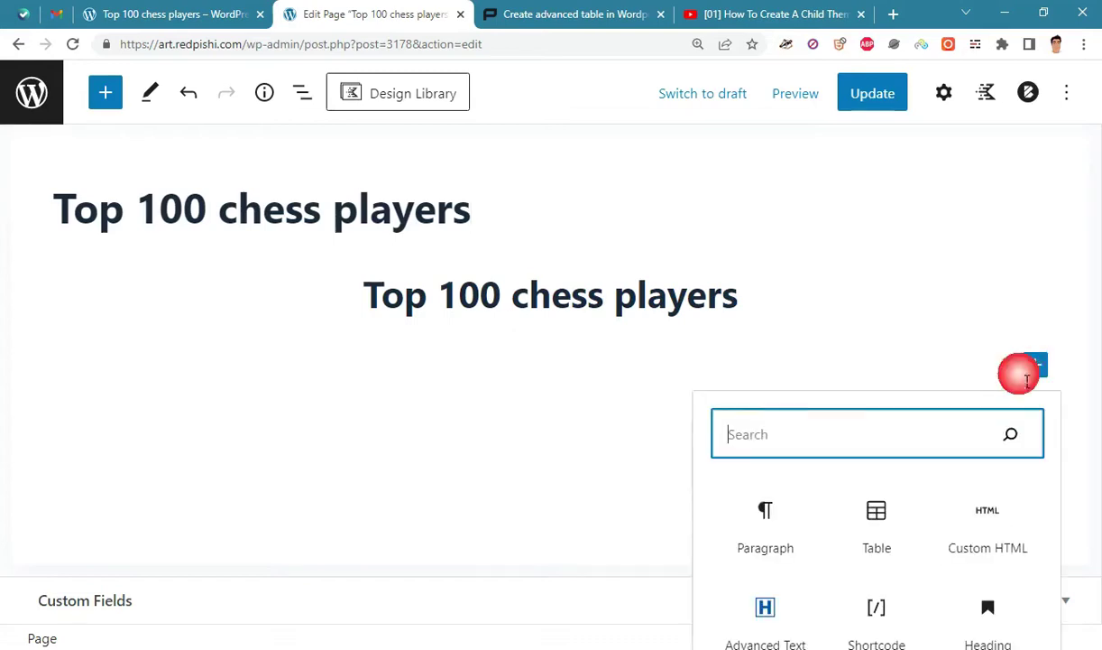
click(901, 526)
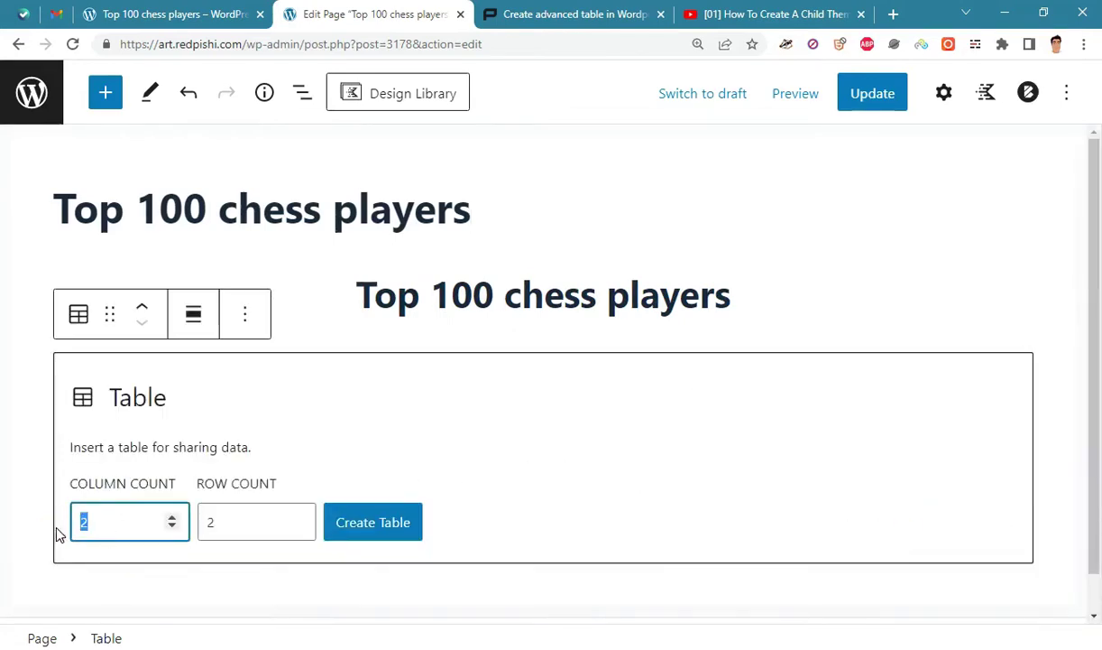
text(4)
double_click(243, 532)
text(100)
click(373, 522)
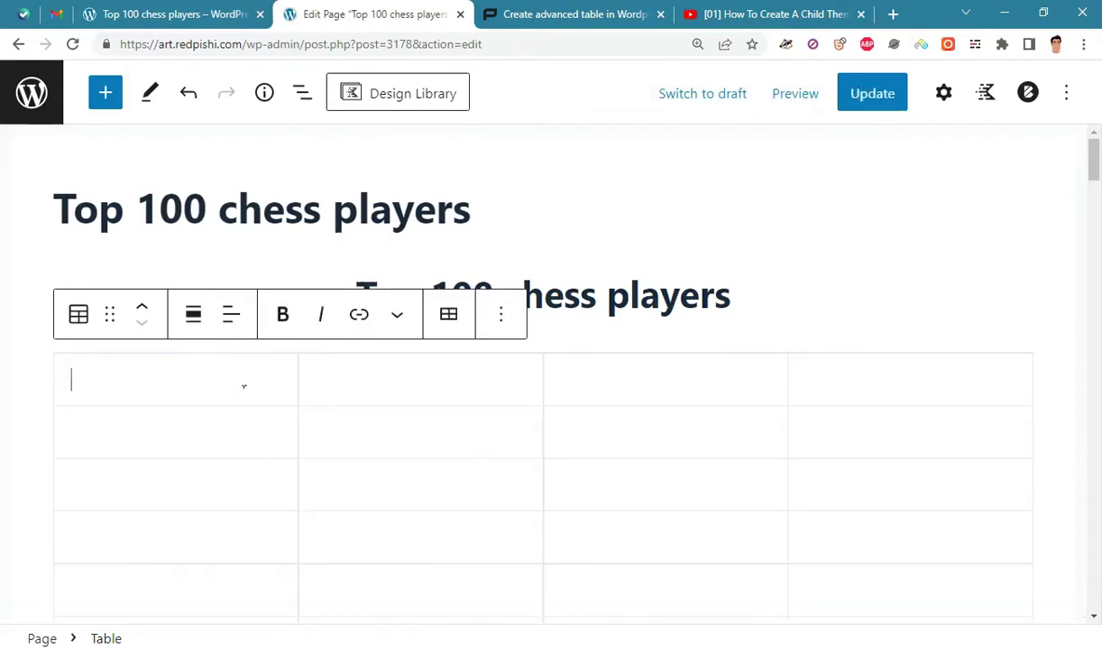
text(Header 1)
click(599, 384)
text(Header 2)
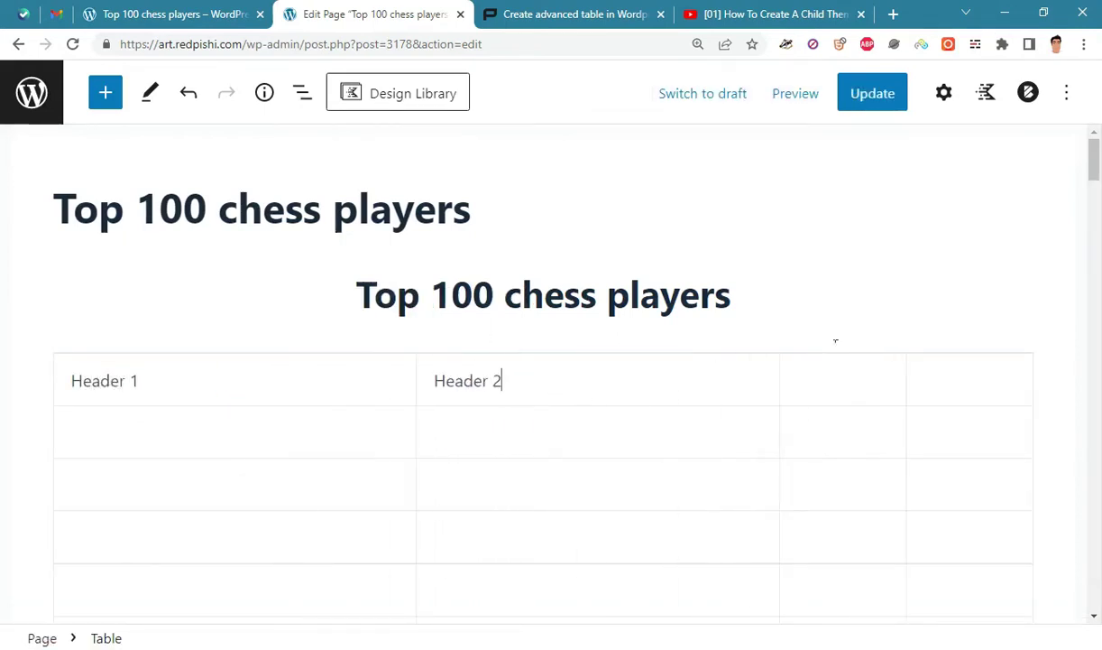
click(839, 374)
text(Header 3)
click(979, 386)
text(Header)
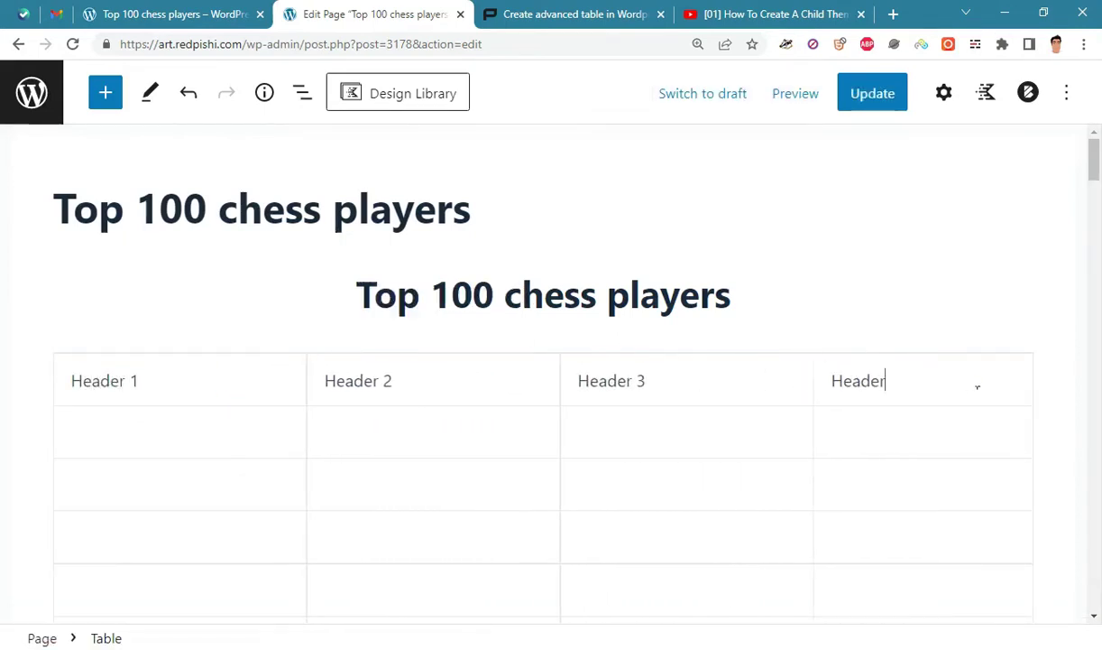
text( 4)
click(167, 436)
text(1)
click(170, 470)
text(2)
click(153, 538)
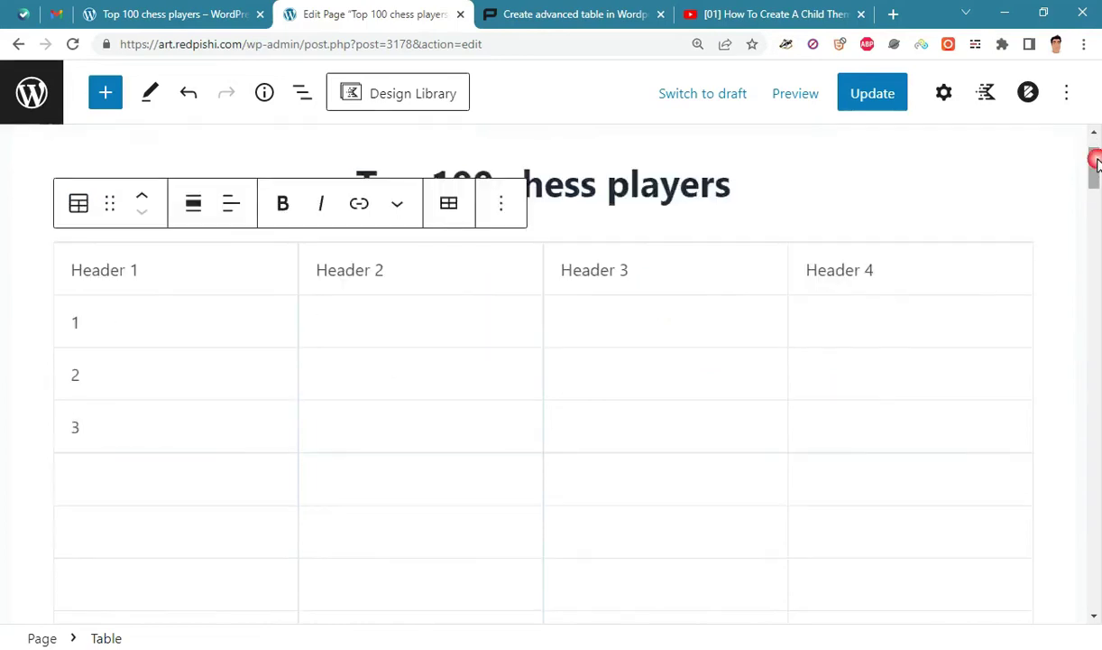
drag(1094, 160, 1099, 86)
click(382, 445)
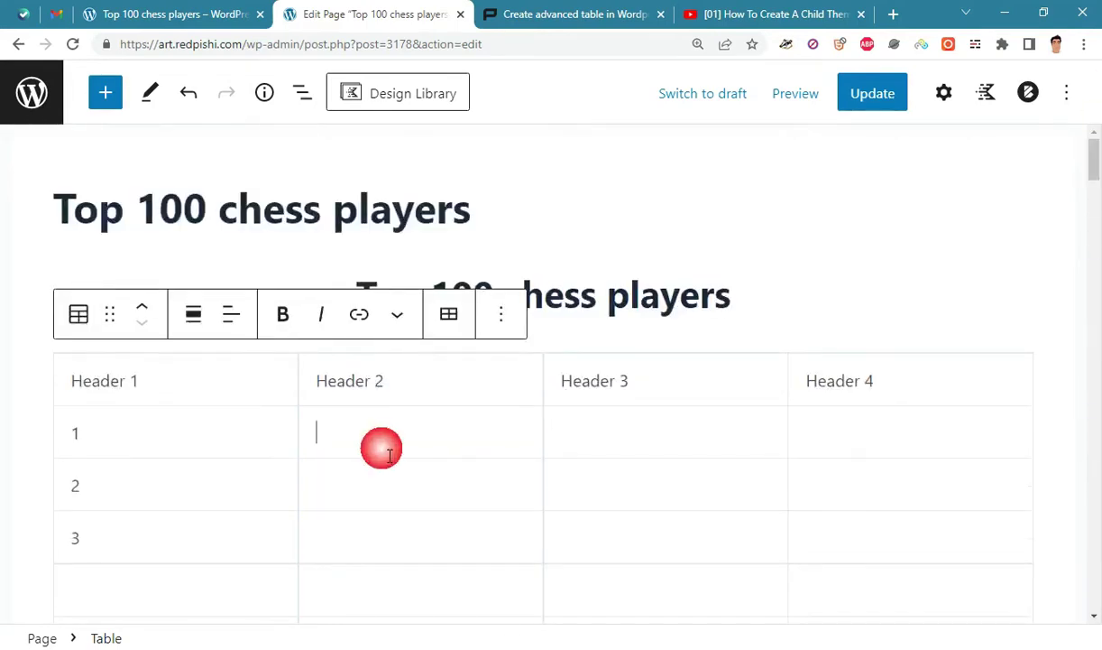
click(500, 313)
scroll(542, 541, down, 2)
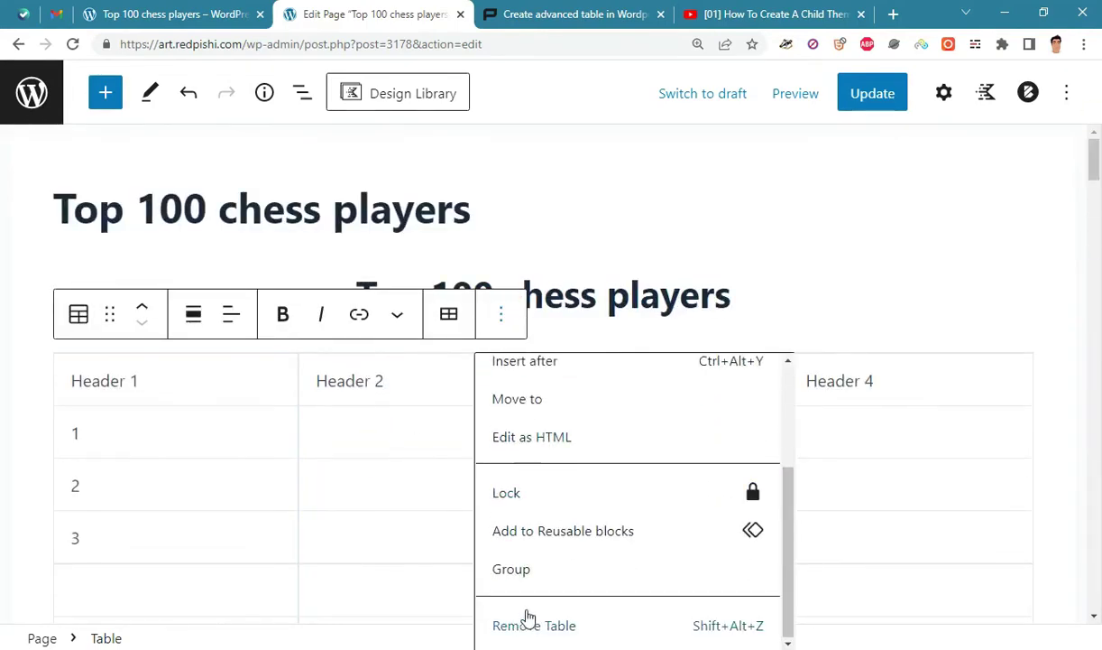
click(567, 631)
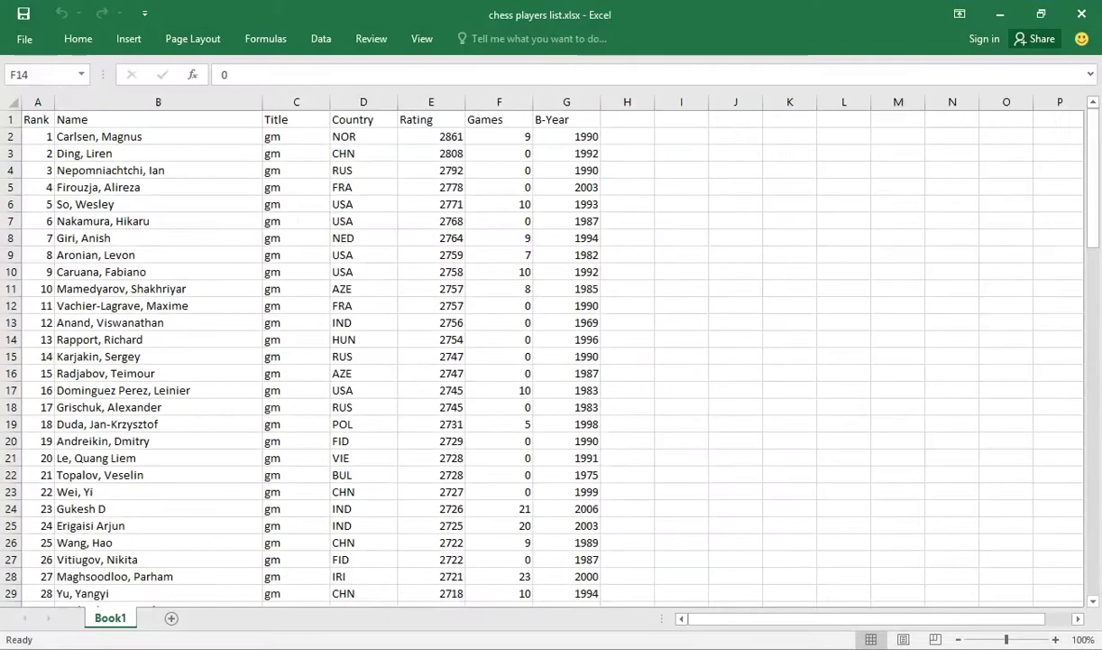
Select A1:G101 from the B-Year header with Ctrl+Shift+Down/Left and copy it
click(567, 289)
scroll(612, 369, up, 2)
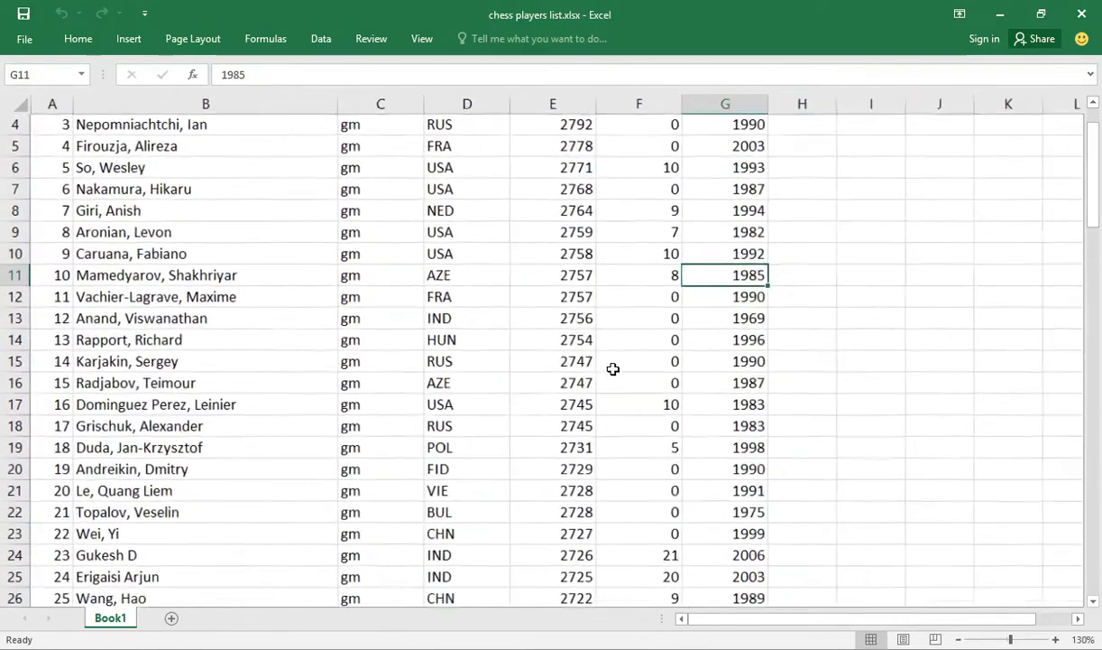
scroll(612, 369, up, 1)
drag(1095, 182, 1094, 149)
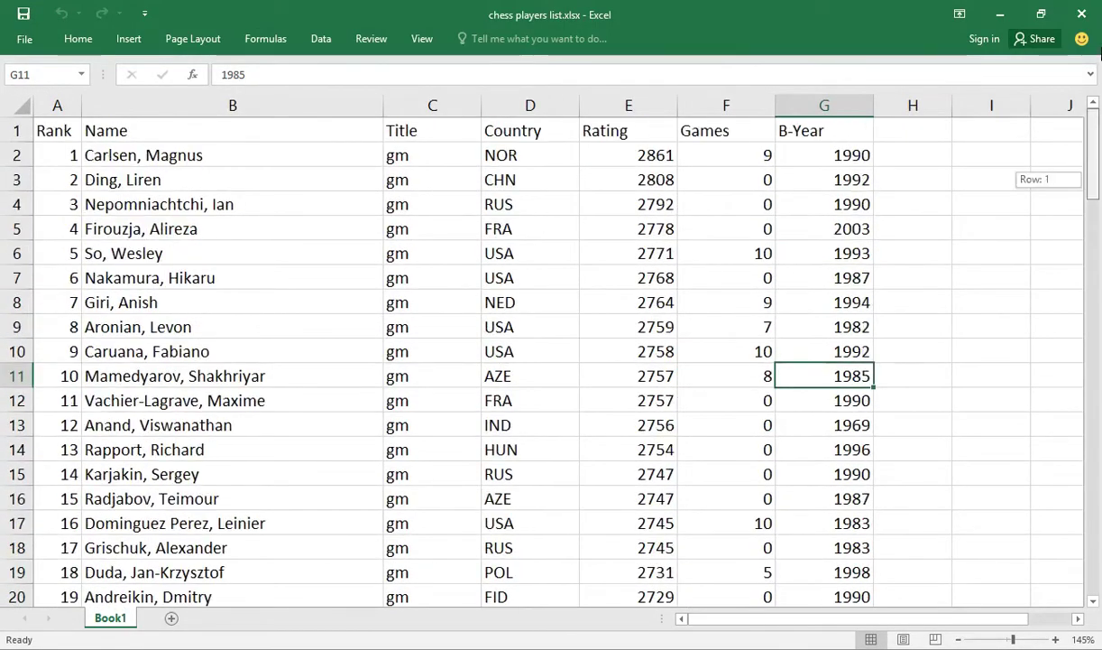
click(845, 134)
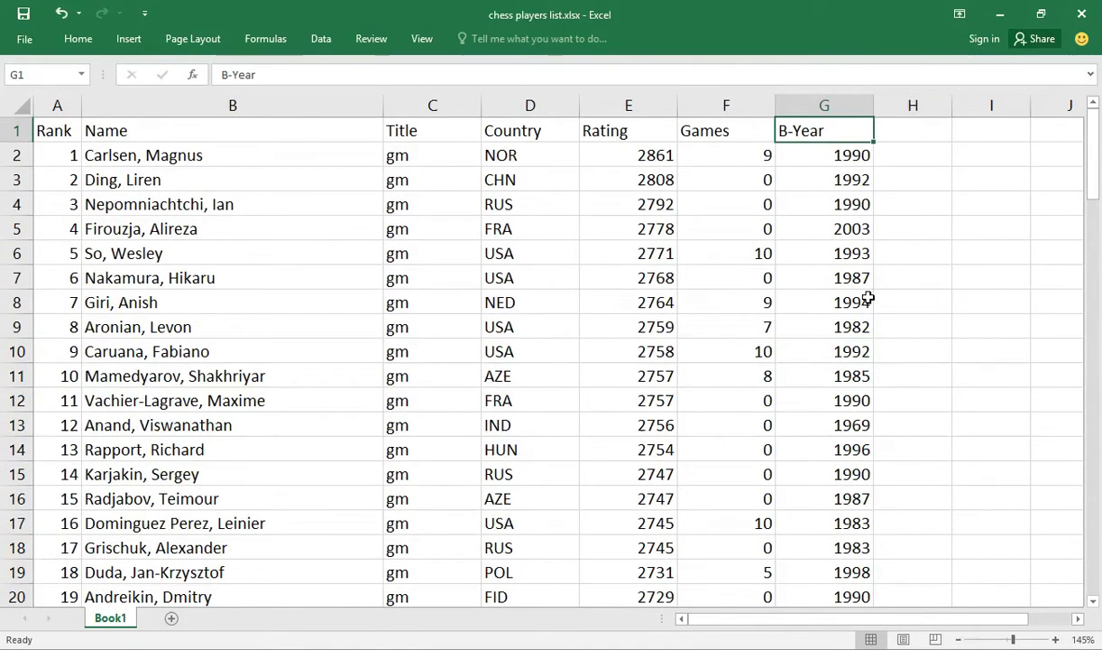
key(ctrl+shift+Down)
key(ctrl+shift+Left)
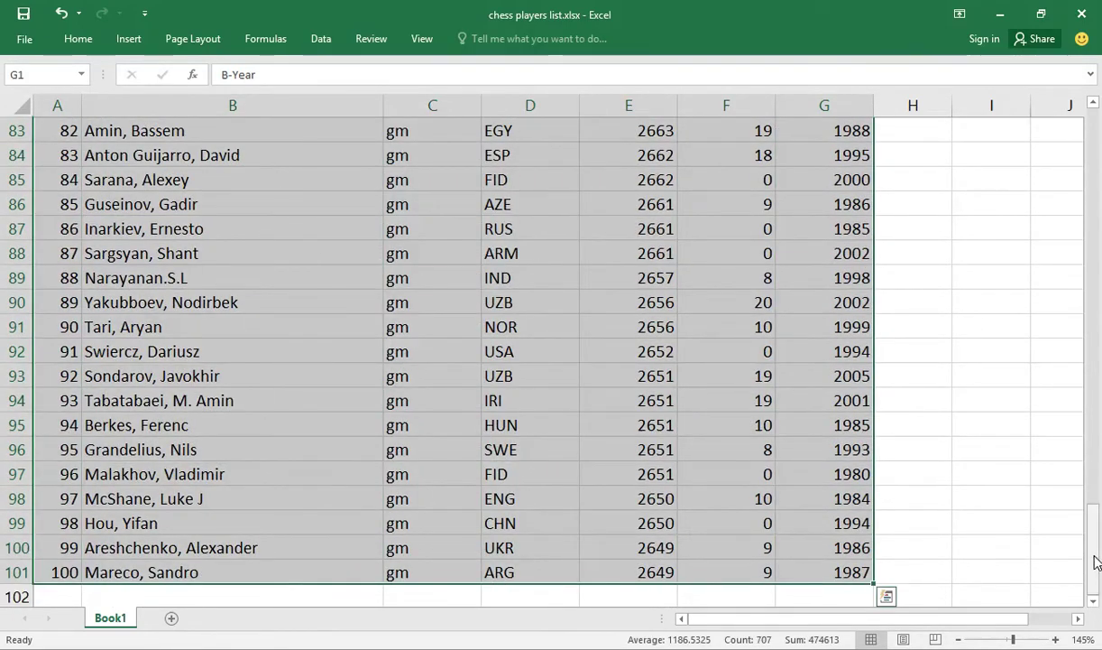
drag(1093, 561, 1092, 135)
right_click(240, 170)
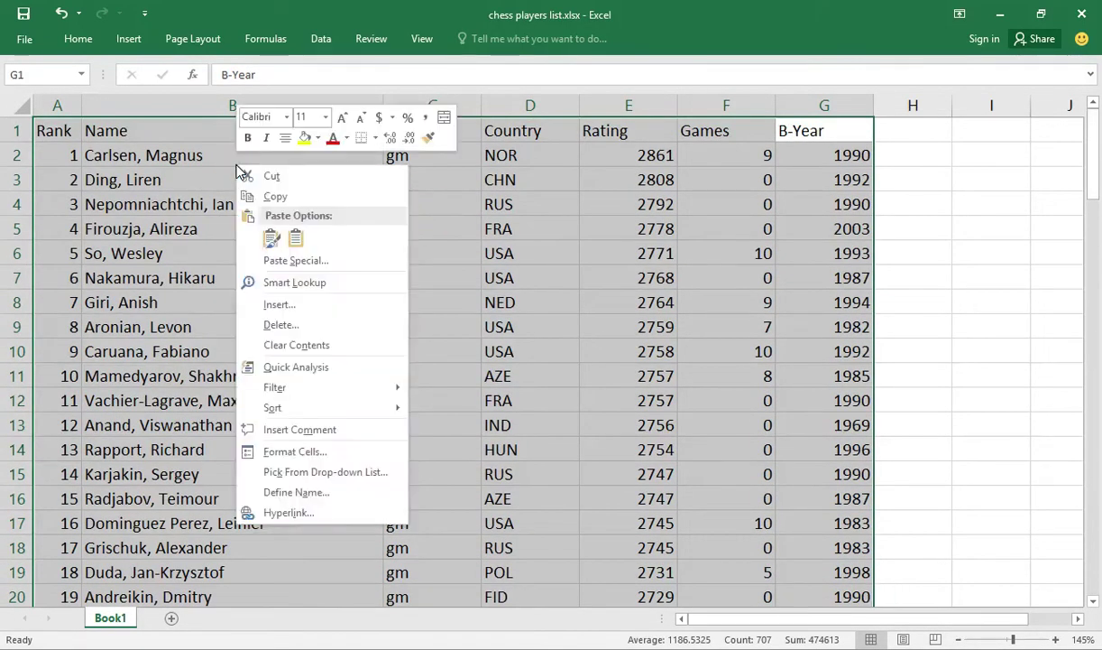
click(293, 200)
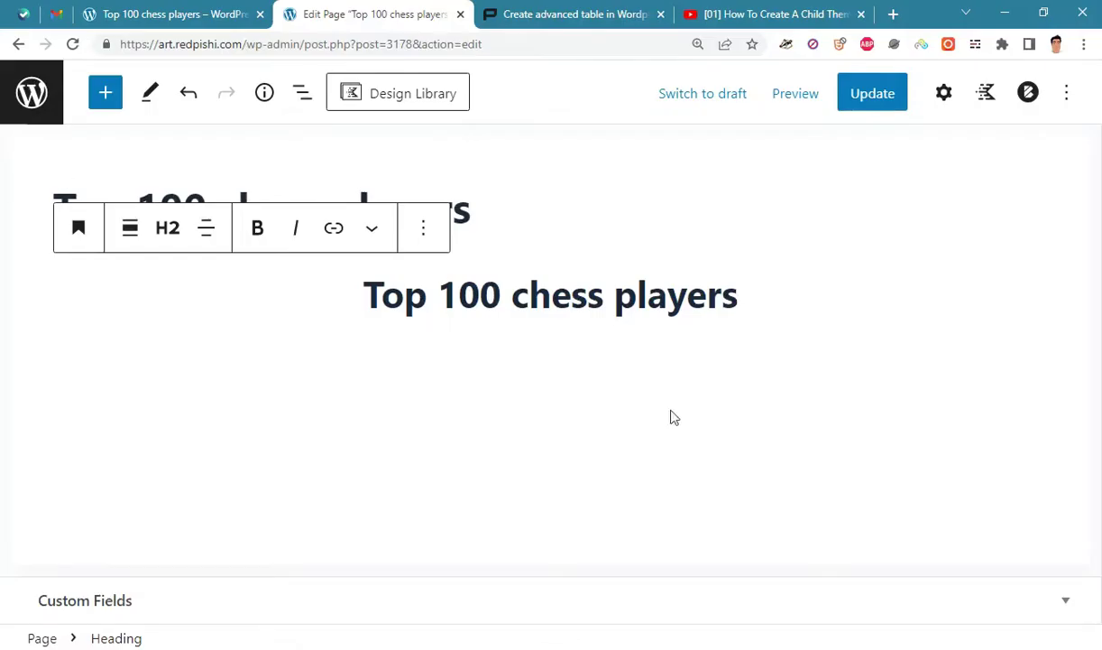
Add a Custom HTML block in Preview mode and paste the copied 100-player table into it
click(1035, 366)
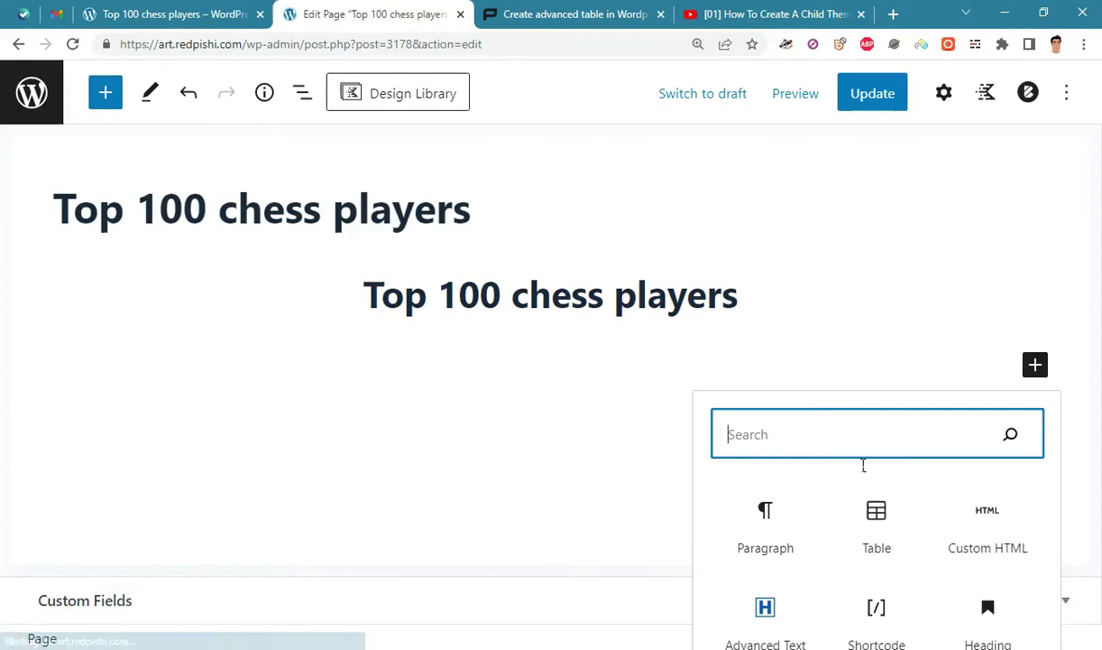
click(1020, 521)
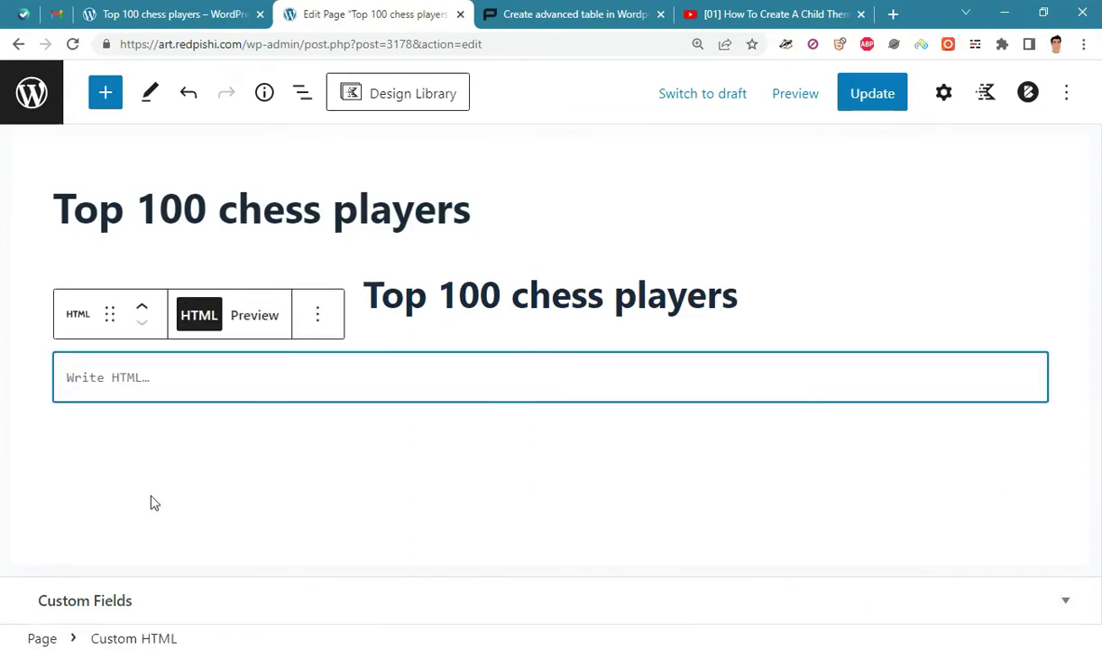
click(256, 317)
click(283, 361)
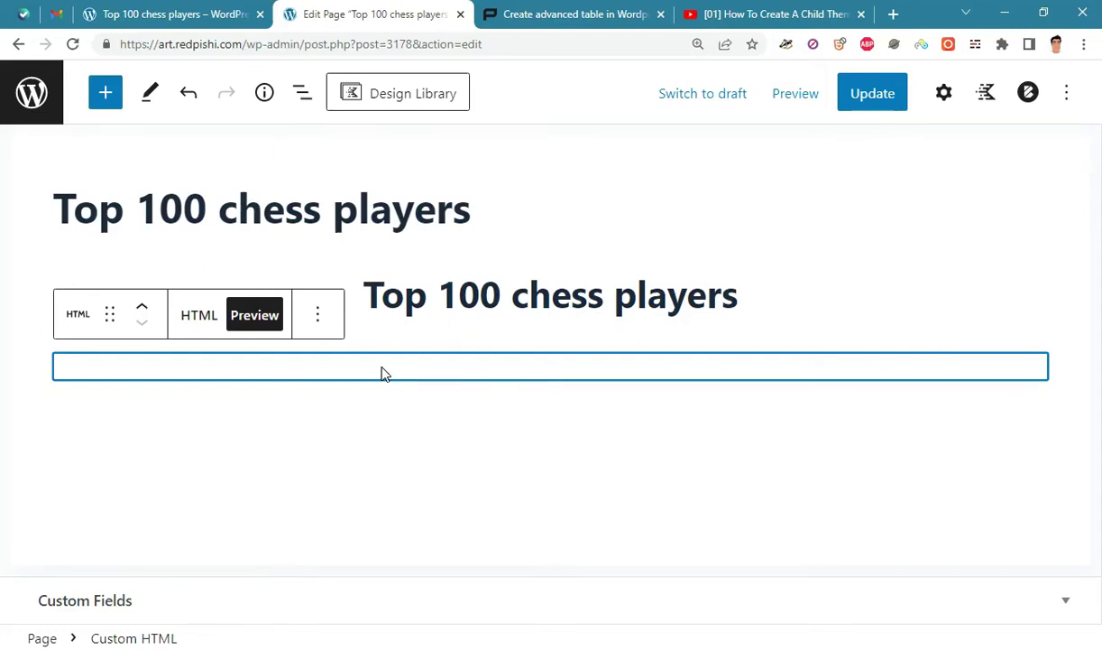
key(ctrl+v)
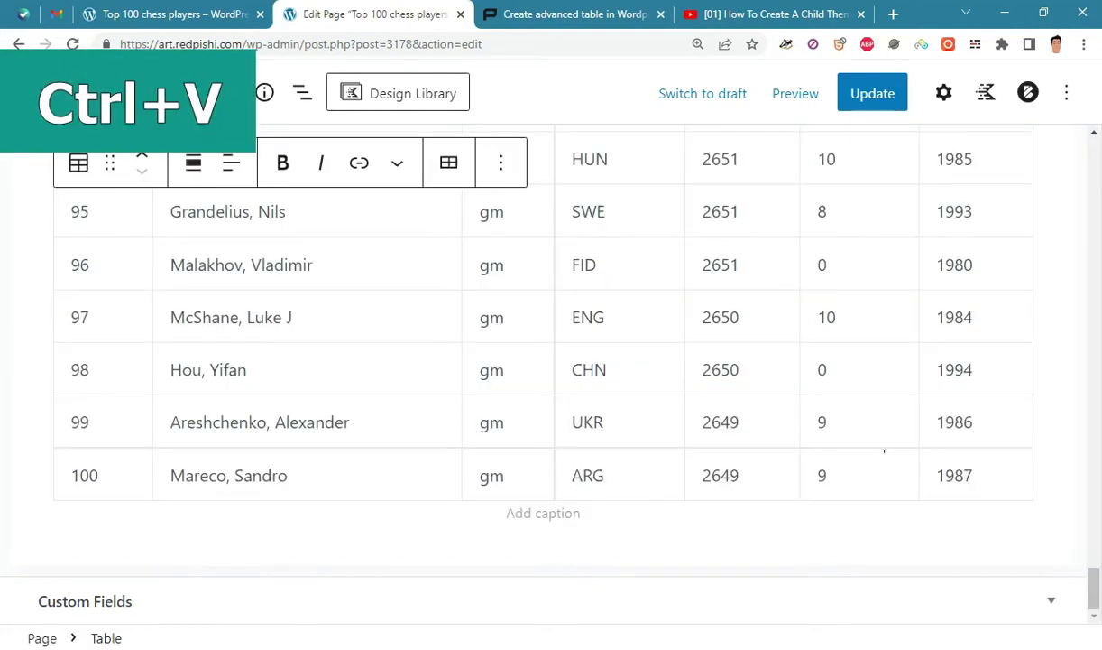
click(979, 416)
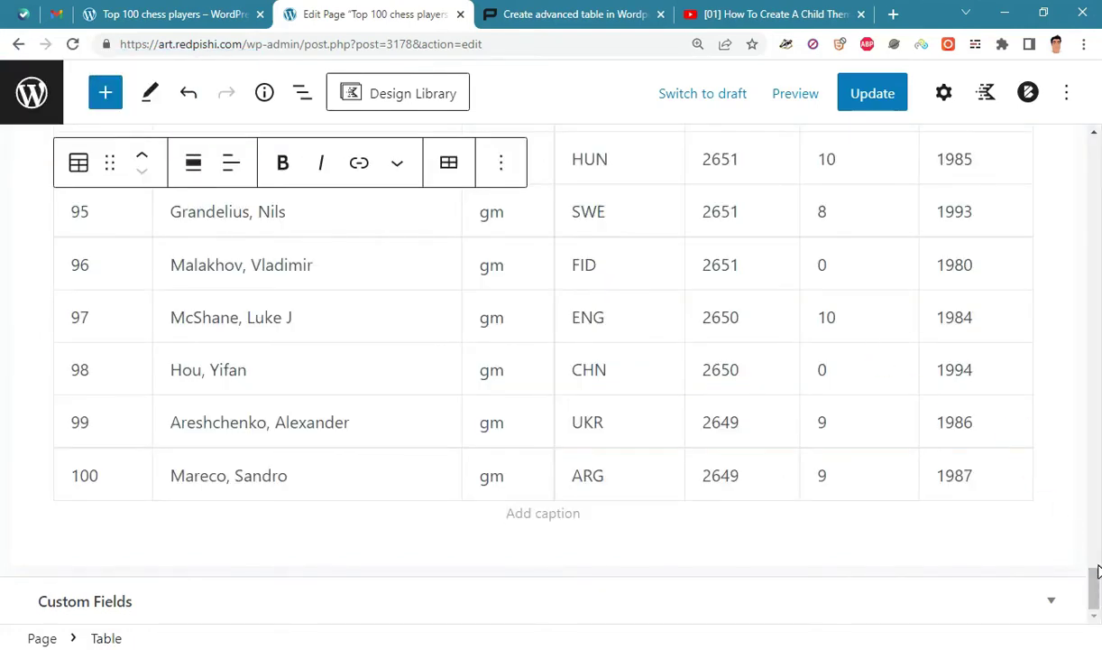
drag(1093, 587, 1099, 134)
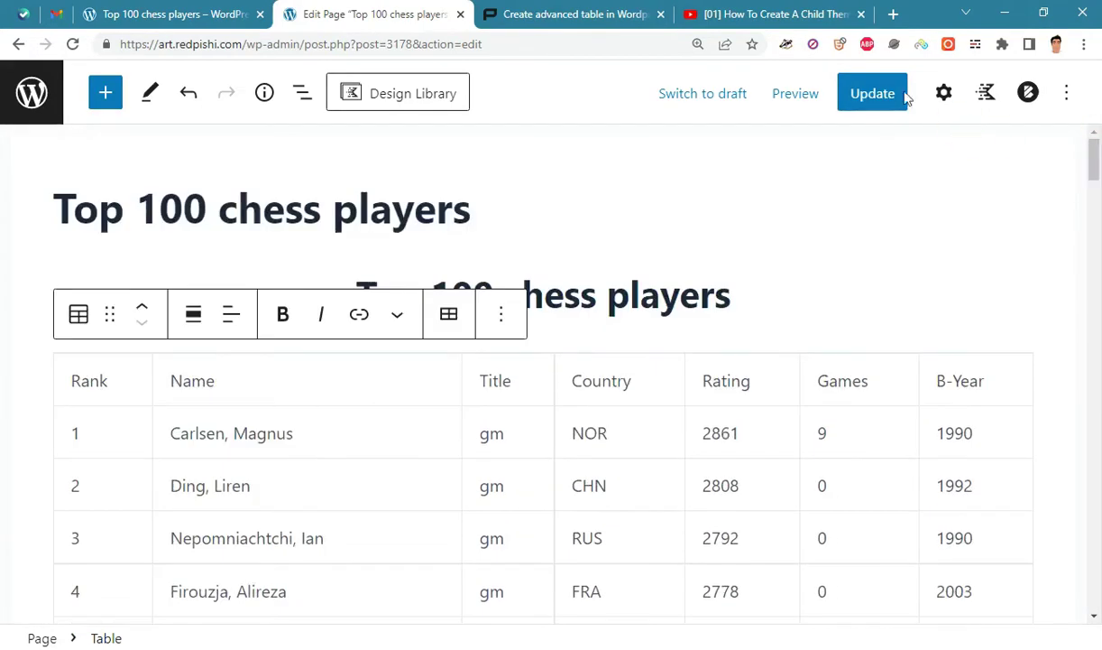
Update the page and view the live plain 100-row chess players table
click(872, 94)
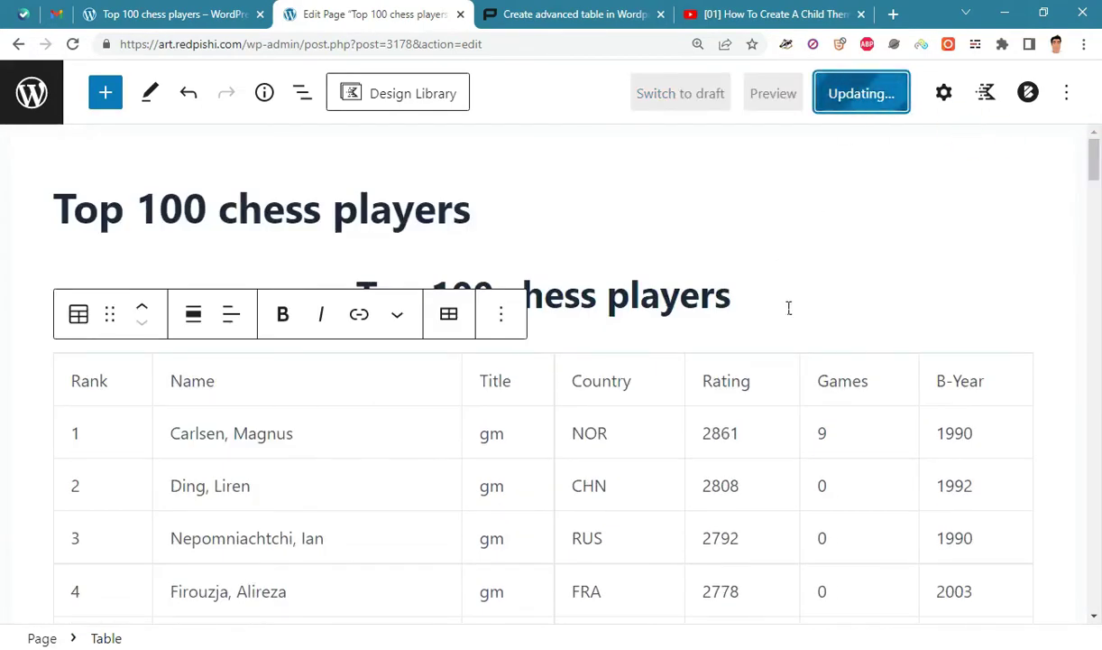
click(198, 580)
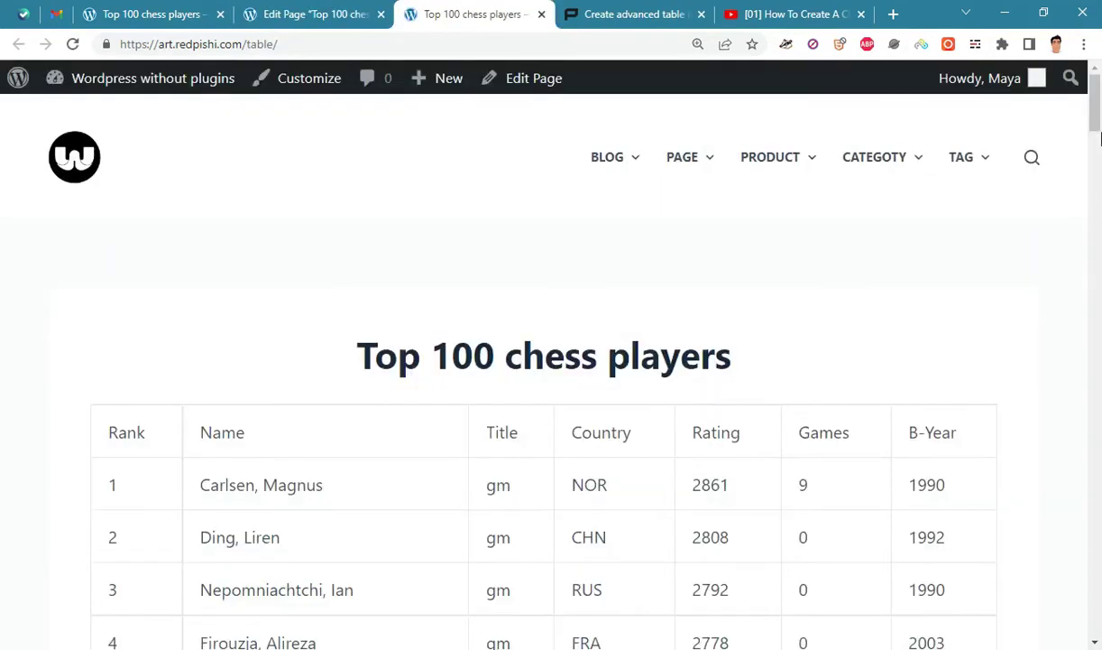
mouse_move(1099, 136)
mouse_down()
mouse_move(1095, 623)
mouse_move(1094, 100)
mouse_up()
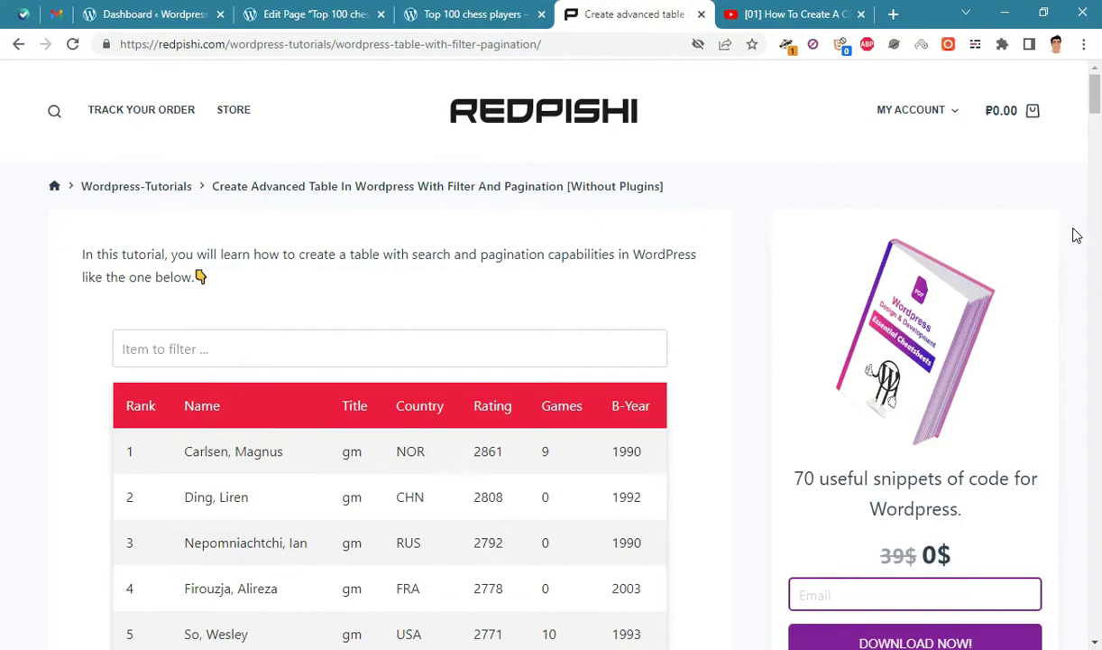
Scroll to the tutorial's Step 3 and copy its functions.php table shortcode code
scroll(1073, 235, down, 1)
scroll(1072, 236, down, 2)
scroll(1070, 238, down, 3)
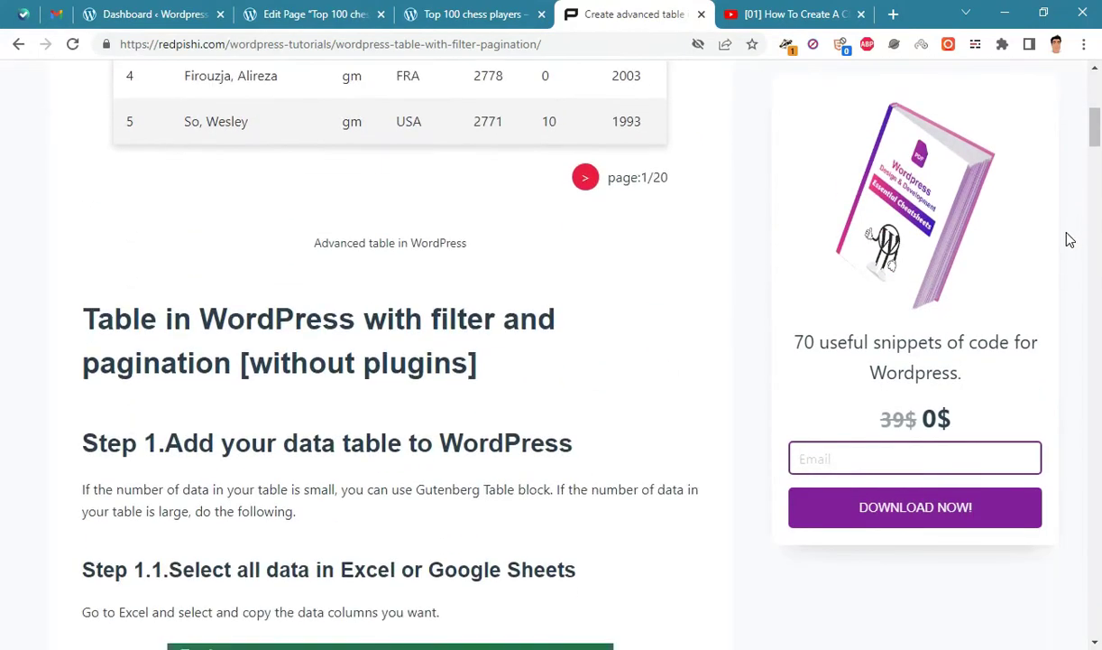
scroll(1070, 239, down, 4)
scroll(1070, 239, down, 3)
scroll(1070, 239, down, 4)
scroll(1070, 239, down, 3)
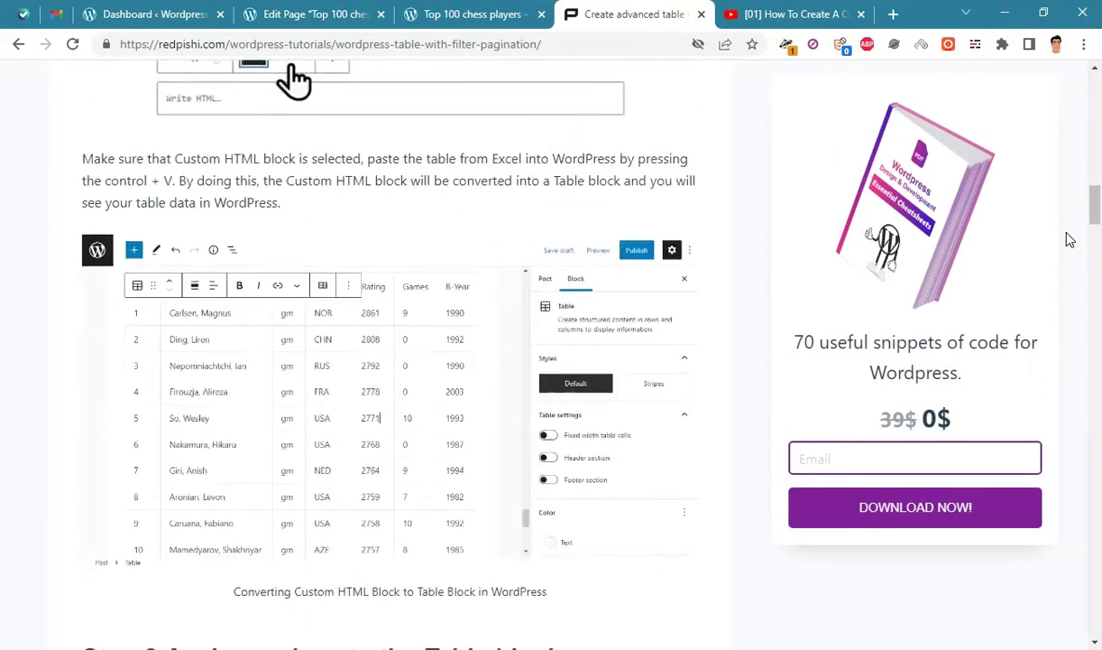
scroll(1070, 239, down, 5)
scroll(1070, 239, down, 4)
scroll(1070, 239, down, 2)
scroll(1070, 239, up, 2)
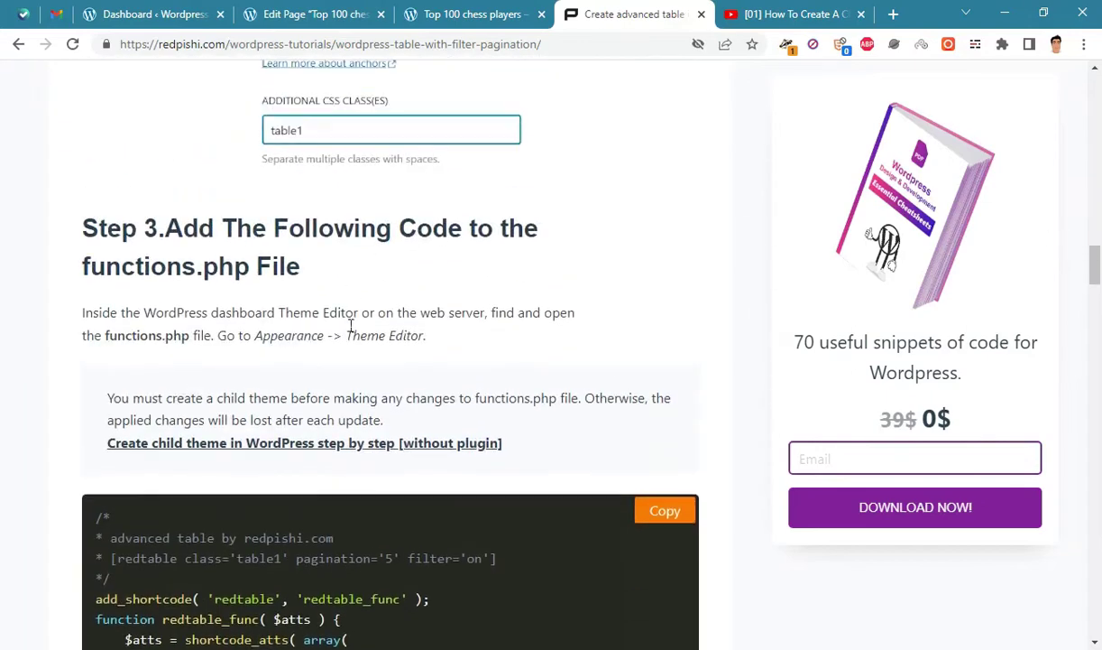
scroll(402, 534, down, 7)
scroll(496, 539, up, 4)
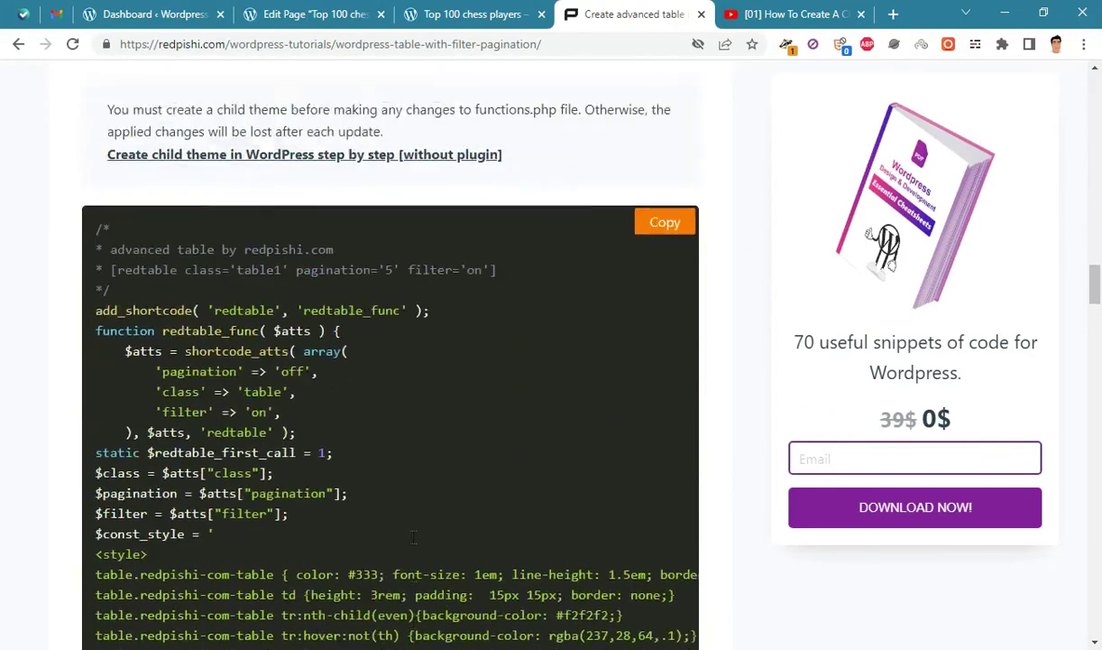
click(654, 267)
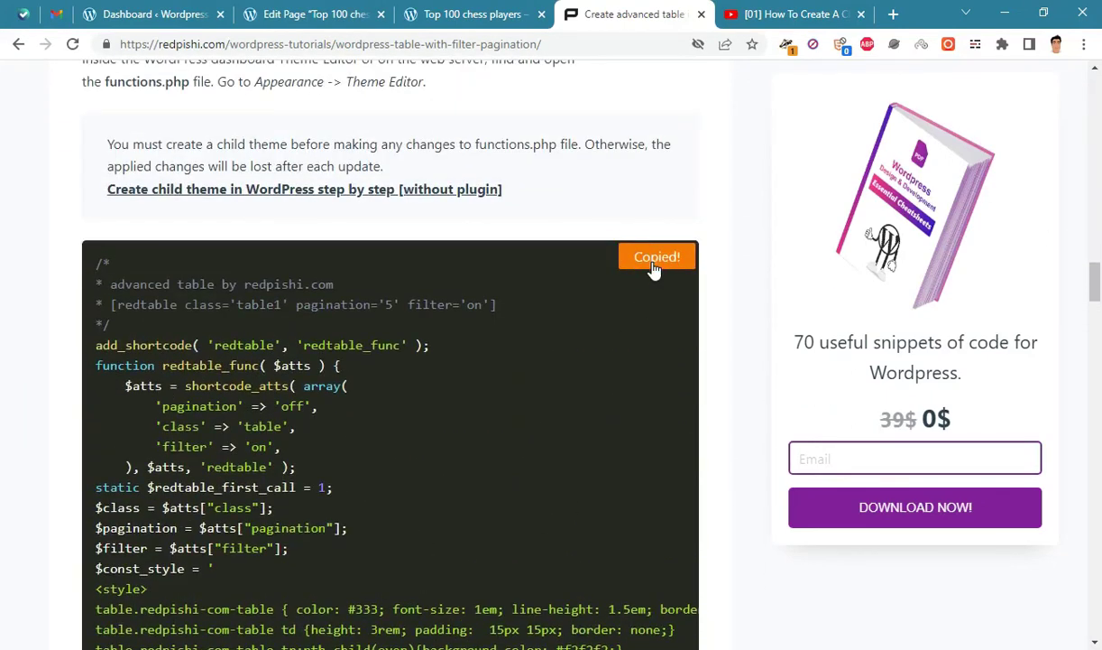
click(158, 9)
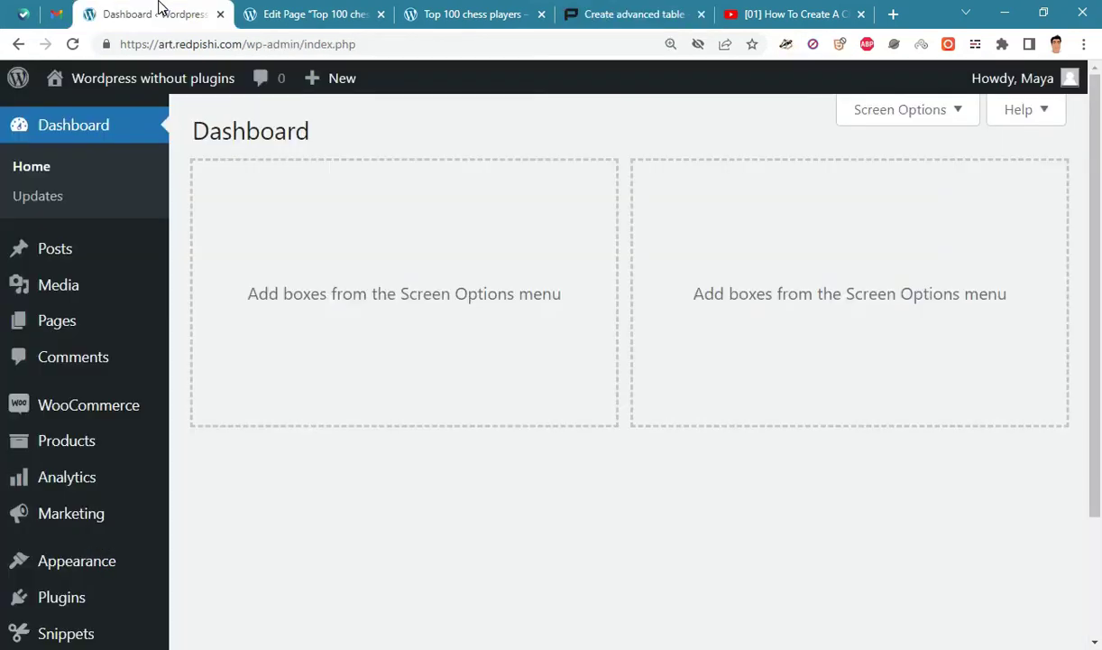
Open the child theme's functions.php in the Theme File Editor
mouse_move(77, 561)
click(192, 584)
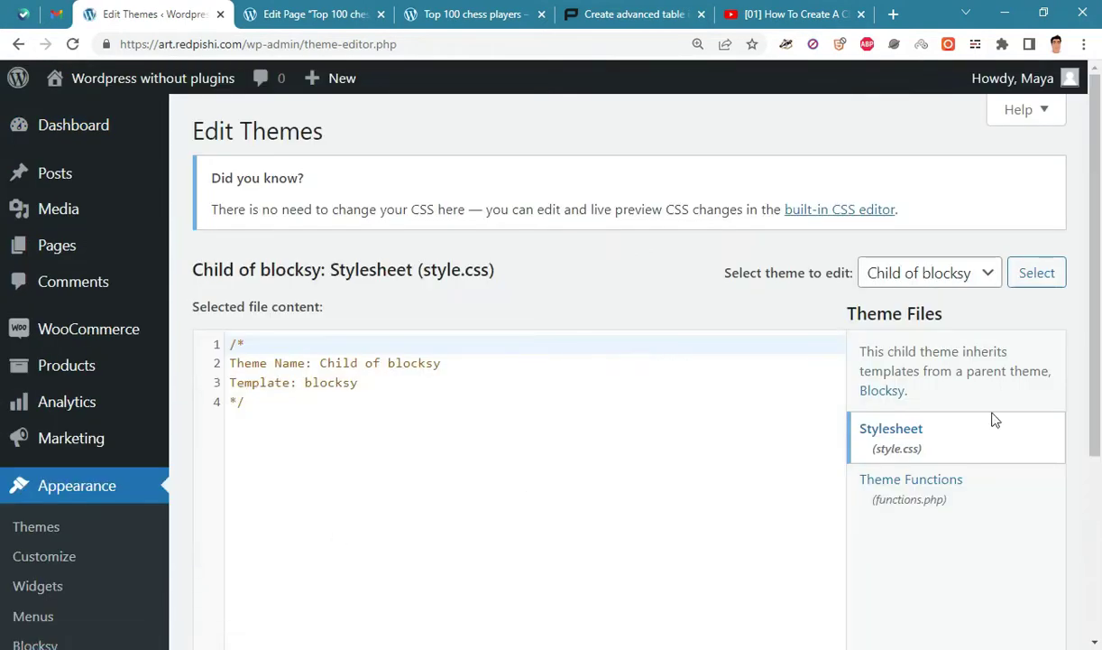
click(998, 490)
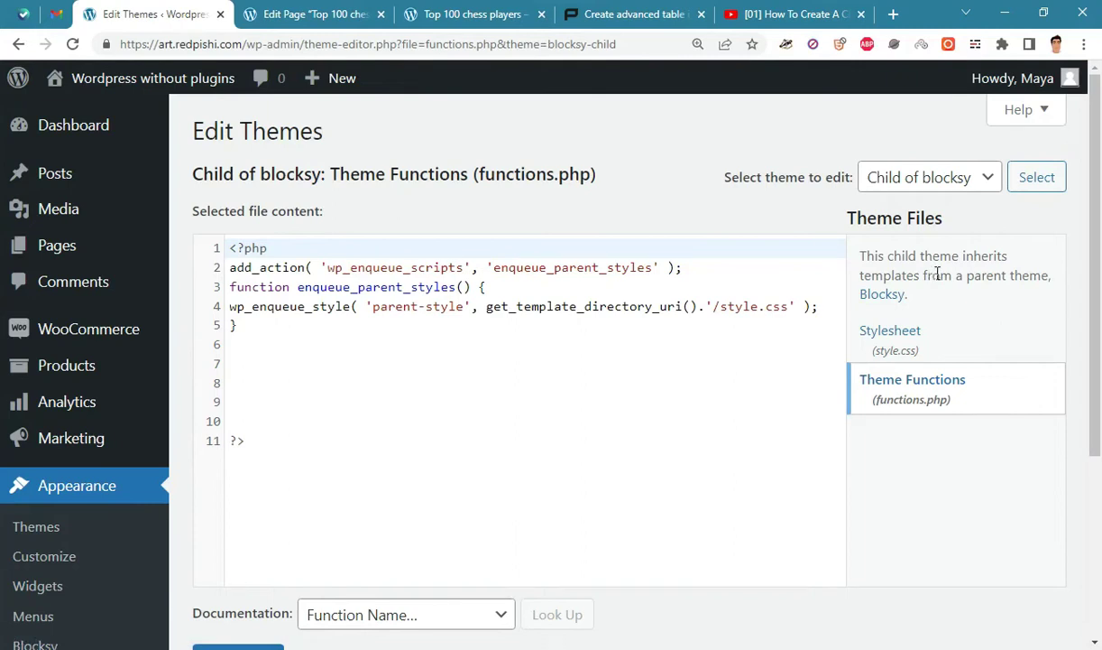
click(812, 8)
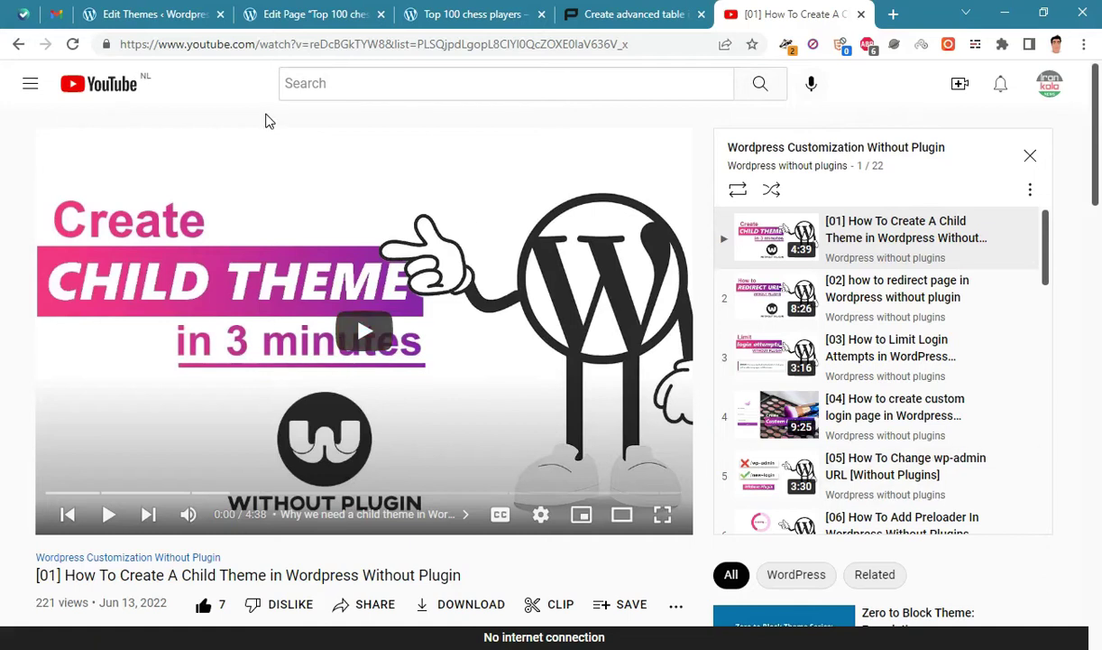
click(110, 18)
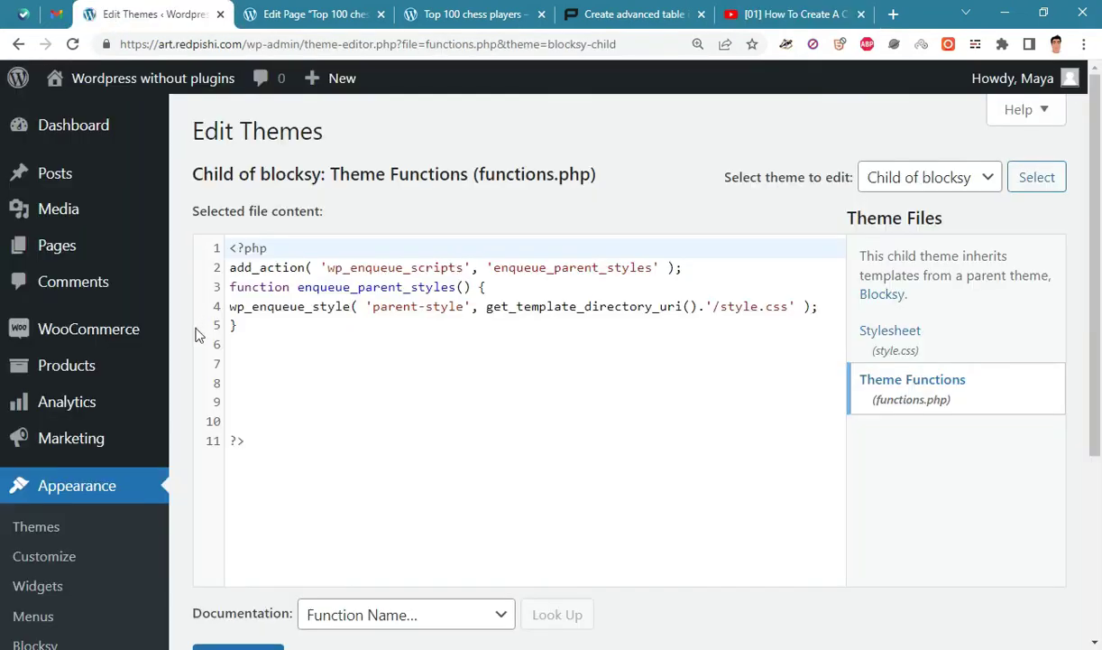
Paste the table code at line 8 of functions.php and update the file
click(240, 382)
right_click(242, 386)
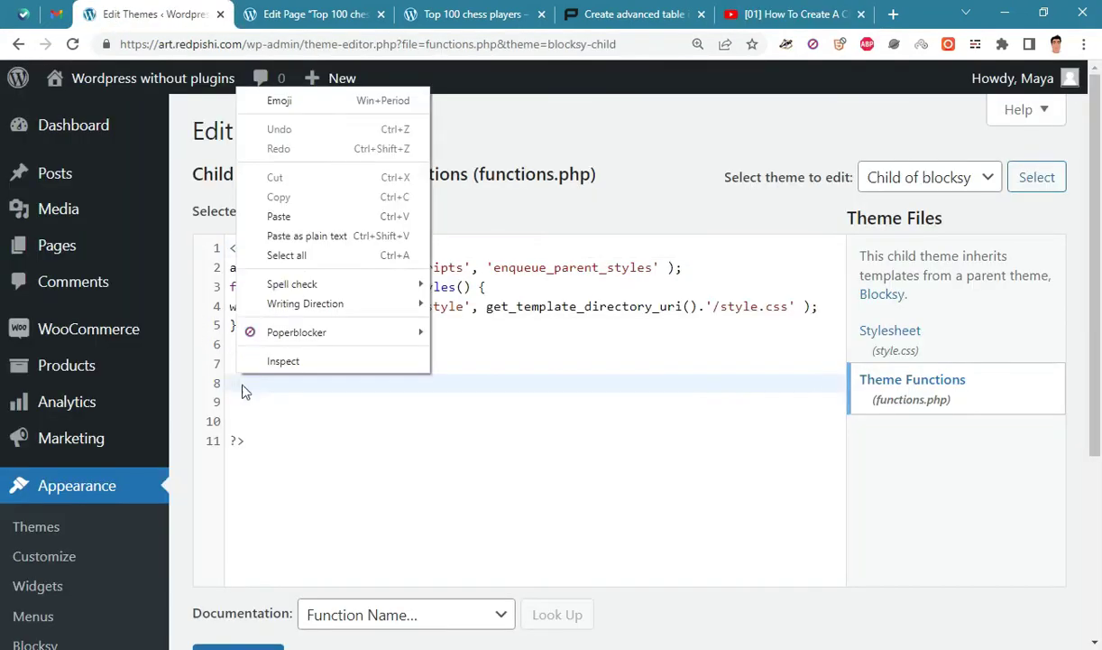
click(307, 217)
scroll(1099, 343, down, 1)
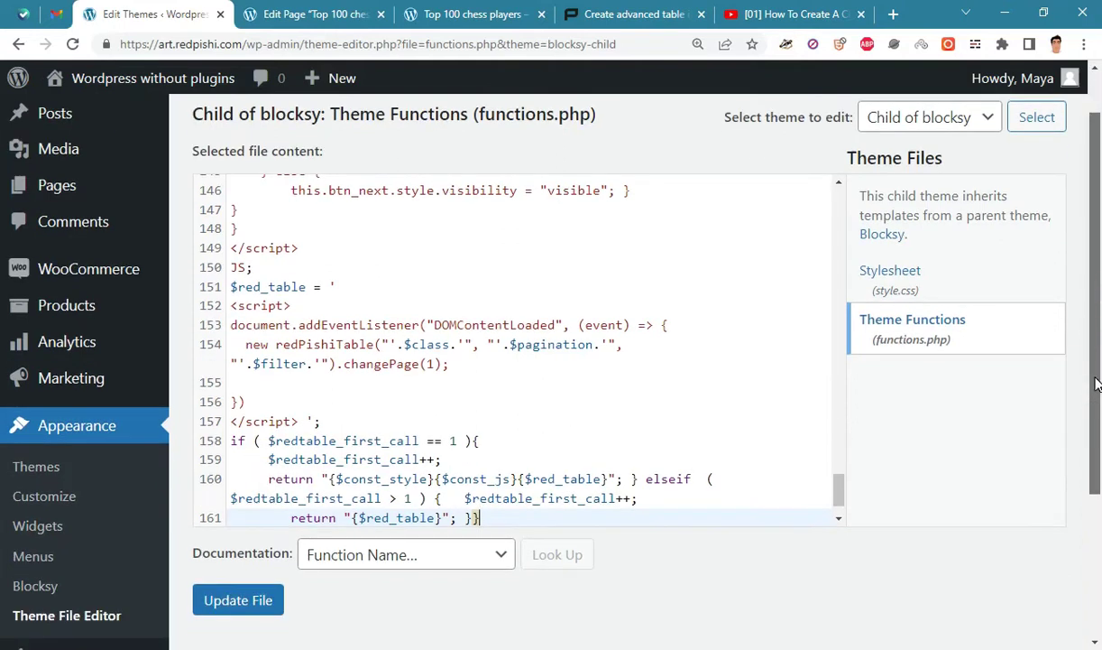
click(221, 606)
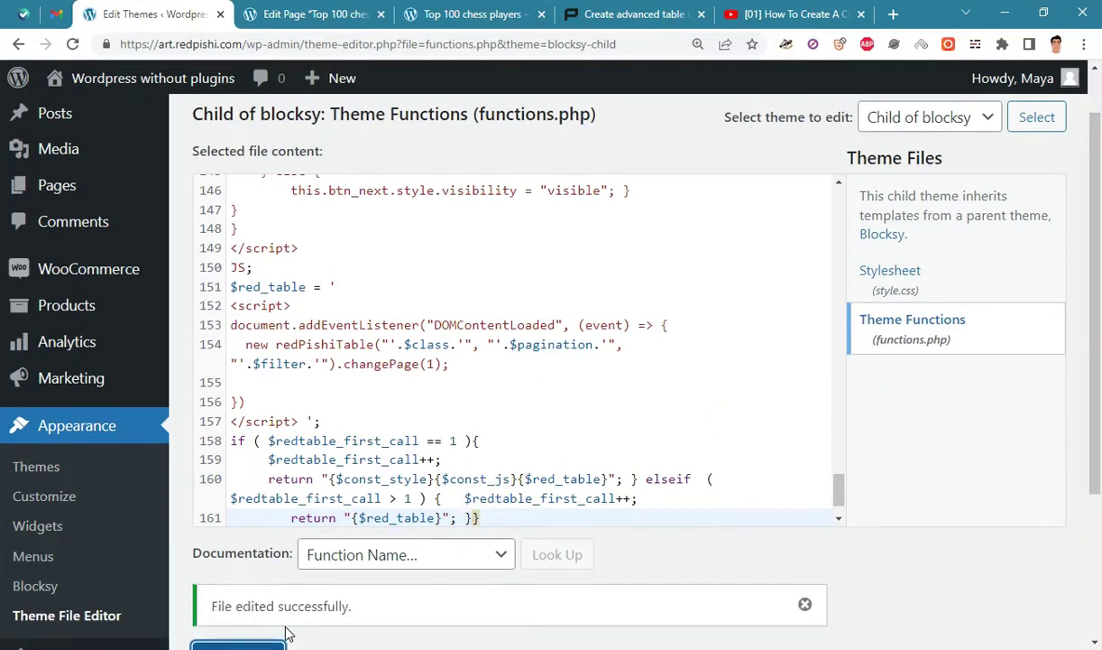
click(322, 8)
Select the chess players table block and enter 'my-table' as its Additional CSS class
click(369, 321)
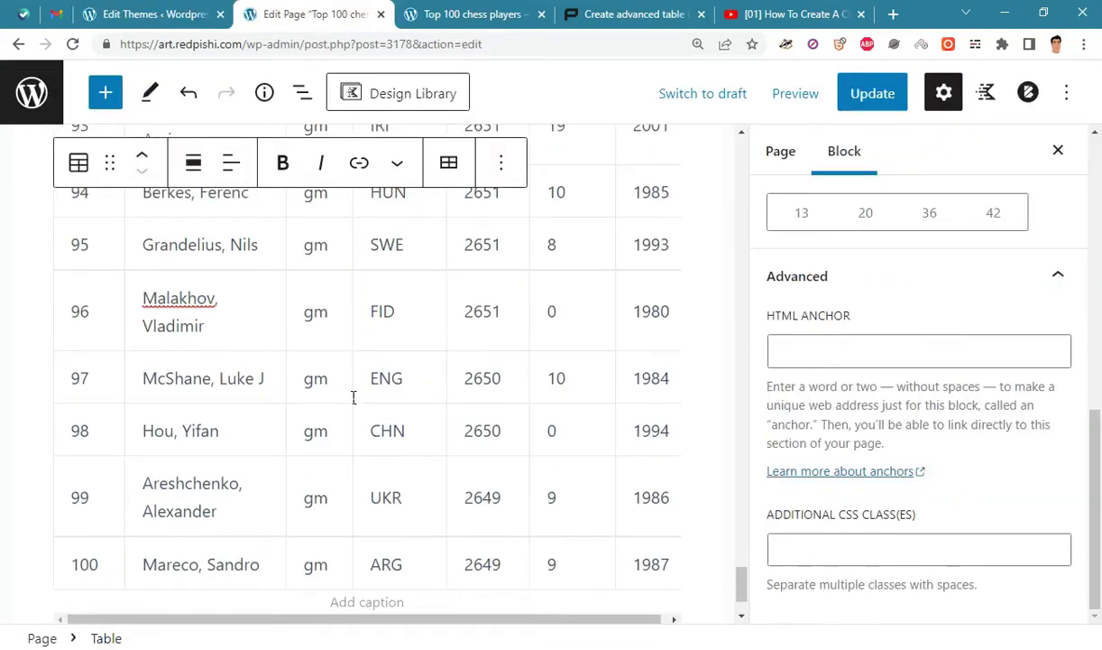
scroll(352, 394, up, 4)
scroll(352, 394, down, 5)
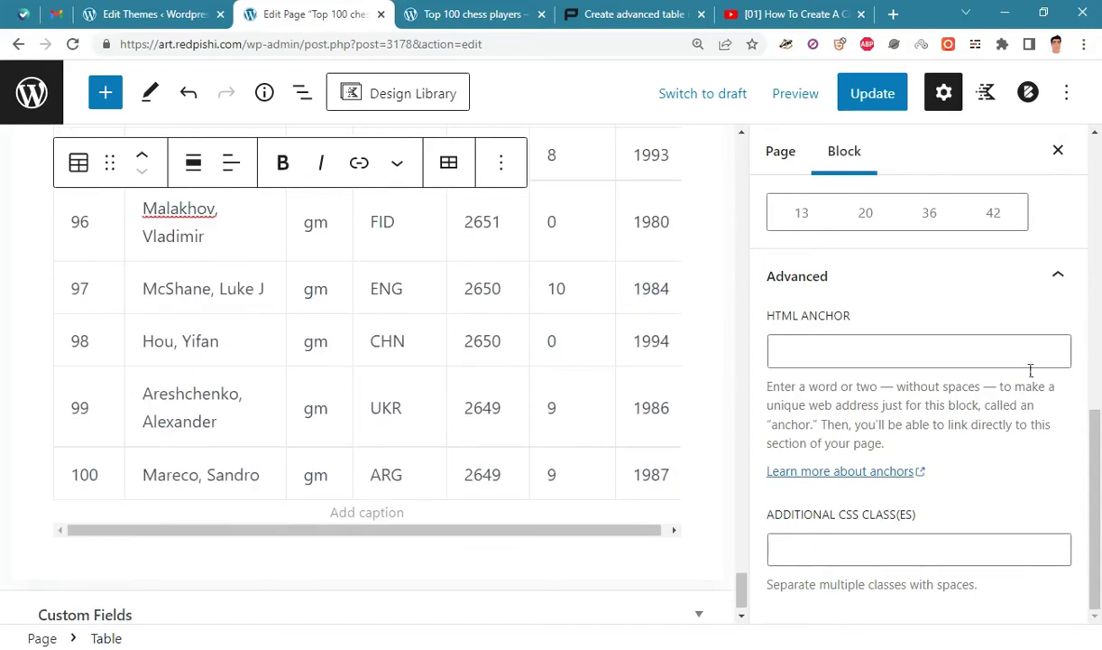
click(1094, 494)
mouse_move(1093, 494)
mouse_down()
mouse_move(1075, 228)
mouse_move(1097, 258)
mouse_move(1099, 478)
mouse_move(820, 320)
mouse_up()
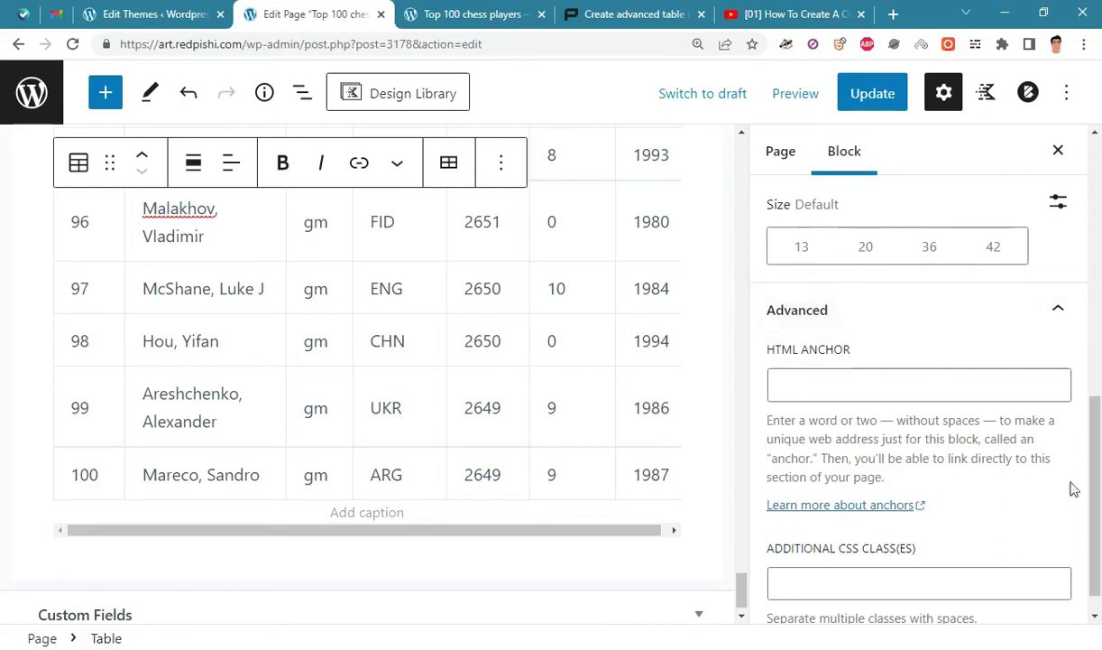
scroll(1075, 485, down, 1)
click(959, 551)
text(my-table)
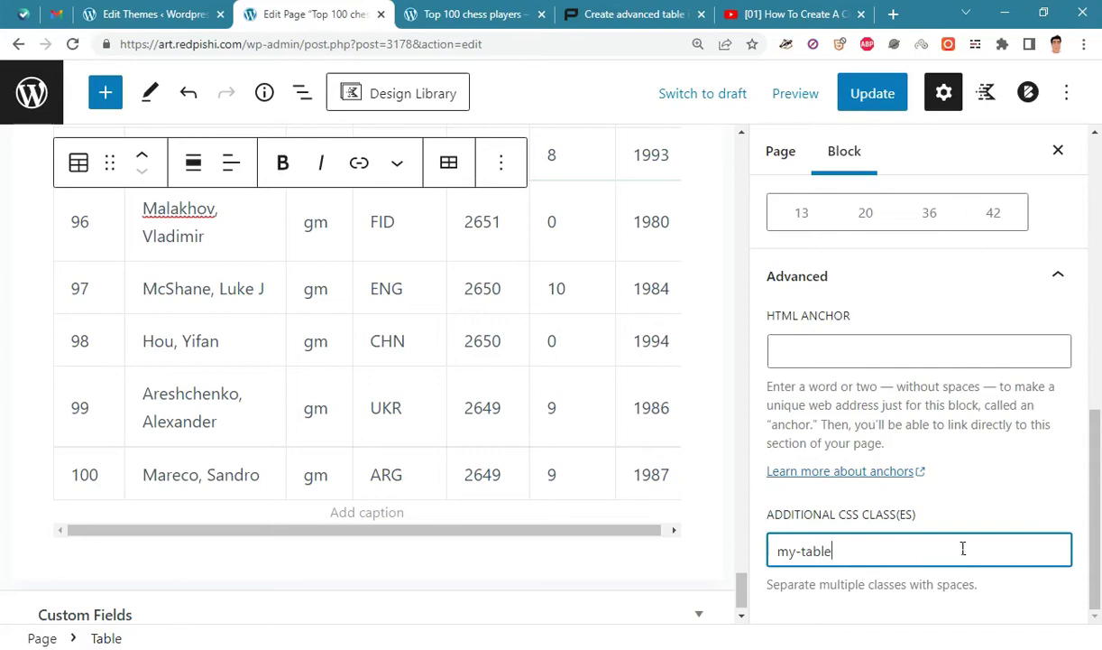
click(534, 561)
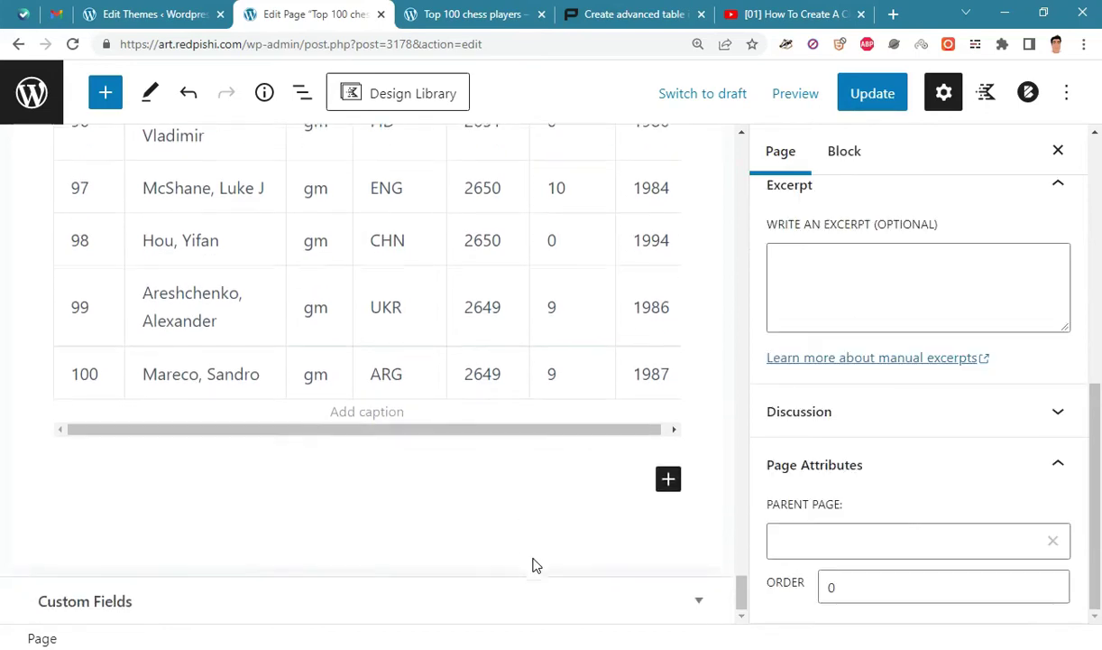
Insert an empty Shortcode block below the chess players table
click(669, 480)
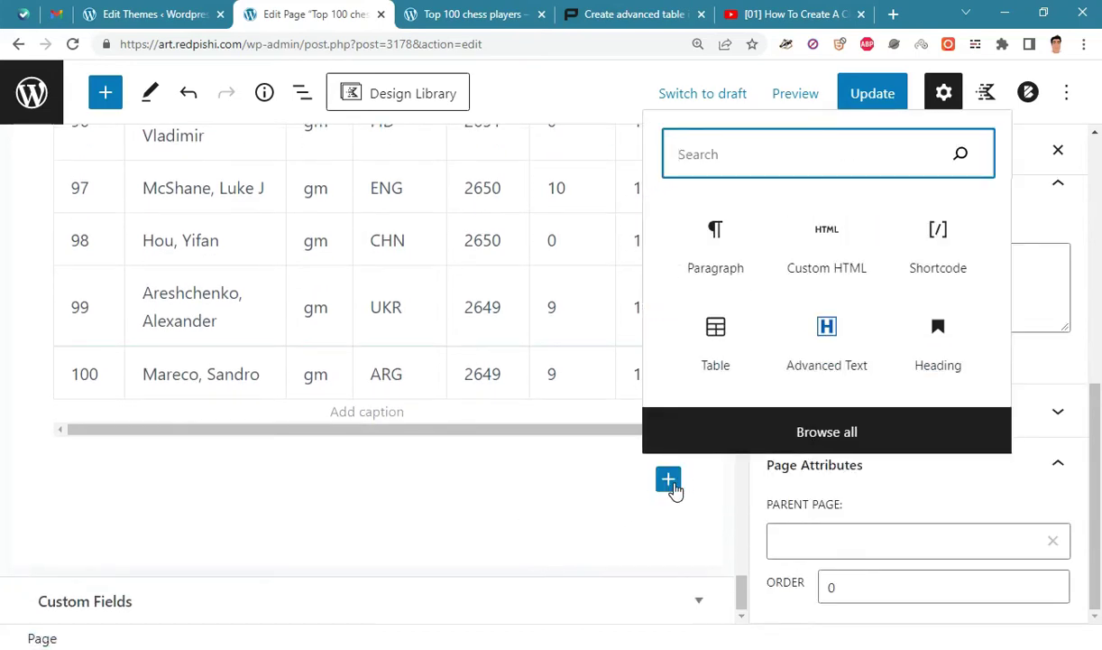
click(968, 233)
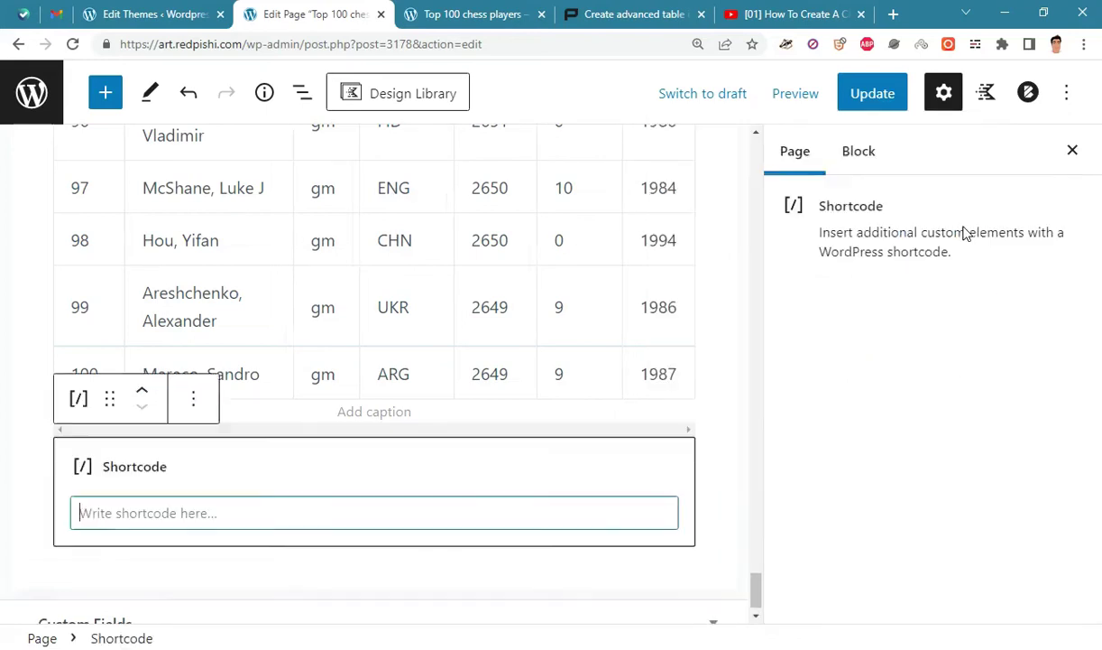
click(274, 512)
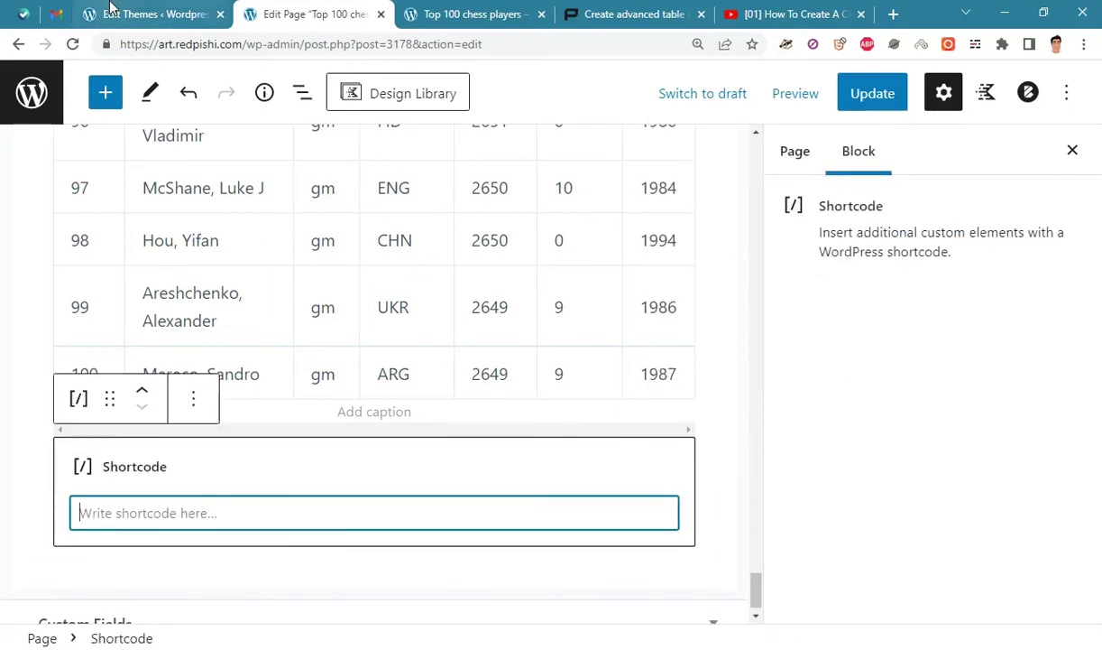
Copy the sample redtable shortcode from line 10 of functions.php
click(110, 8)
drag(840, 487, 844, 210)
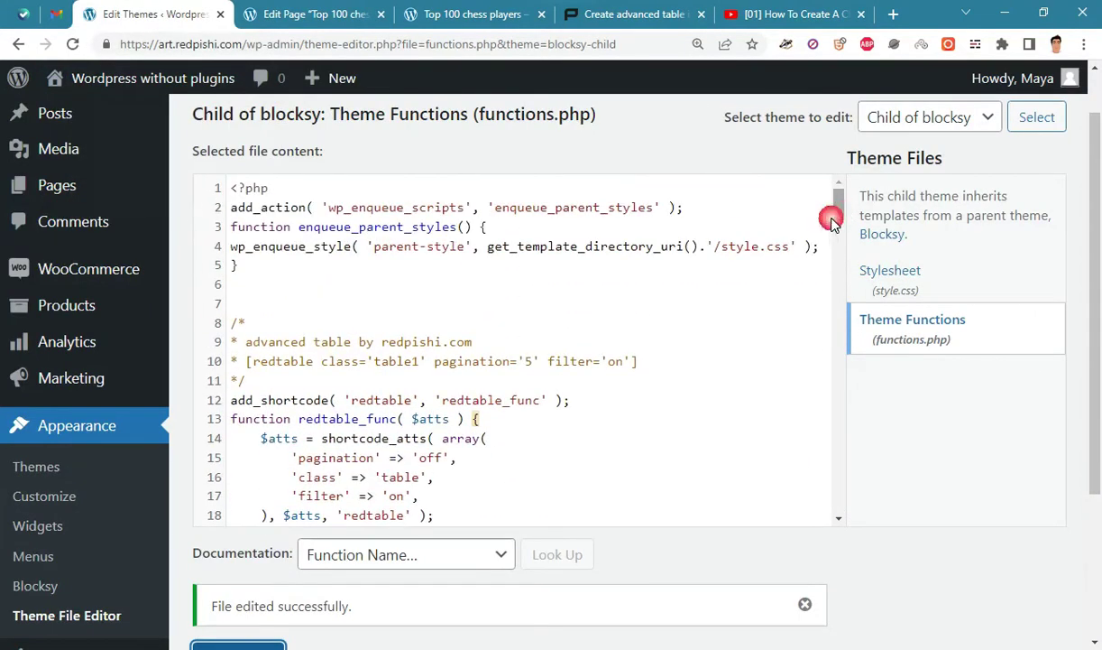
drag(246, 361, 638, 362)
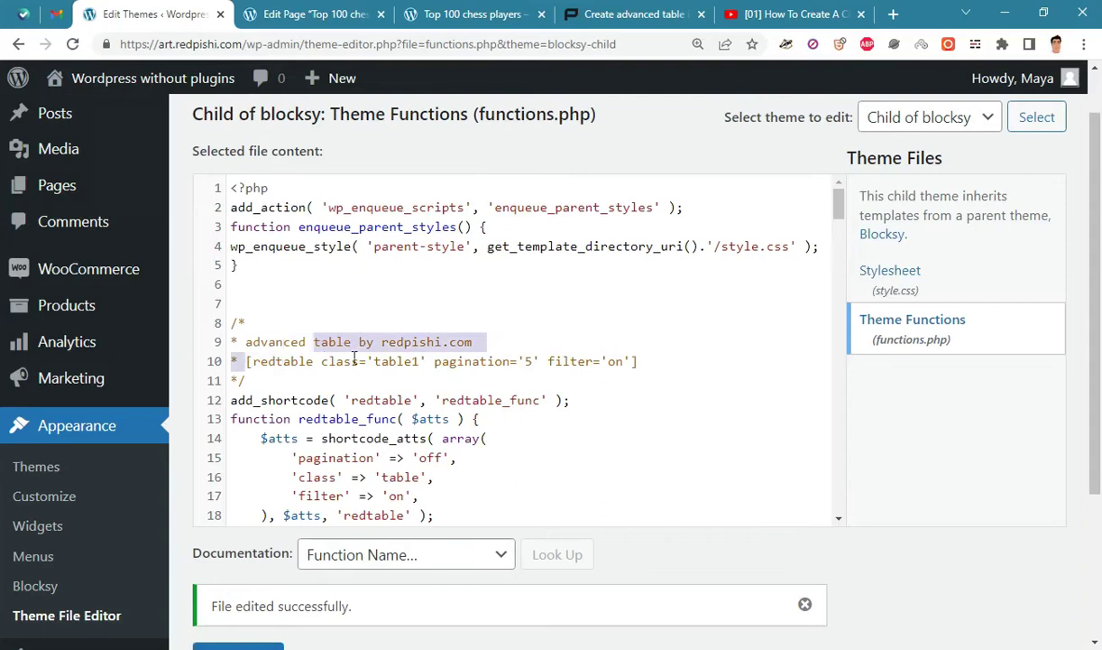
right_click(647, 366)
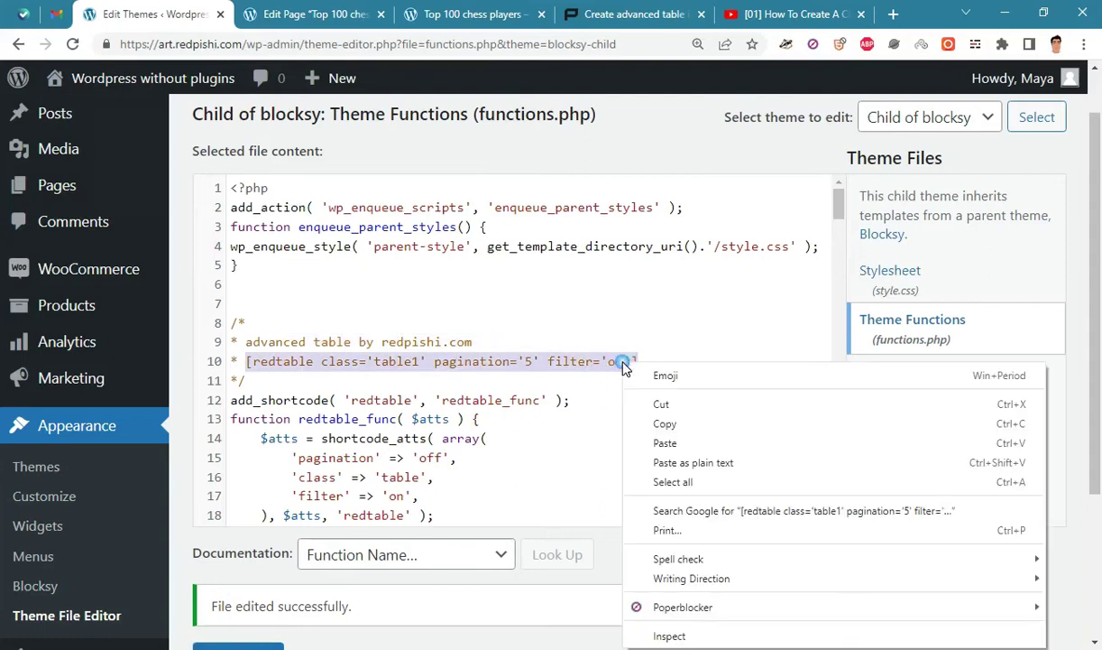
click(664, 429)
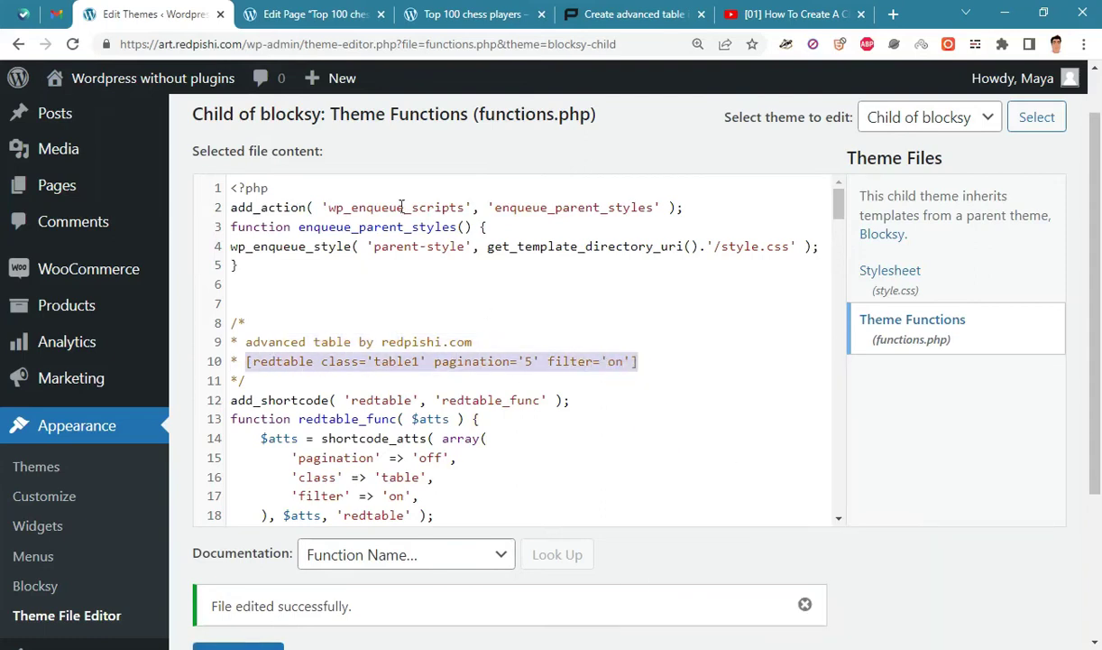
Paste the sample redtable shortcode into the empty Shortcode block
click(317, 14)
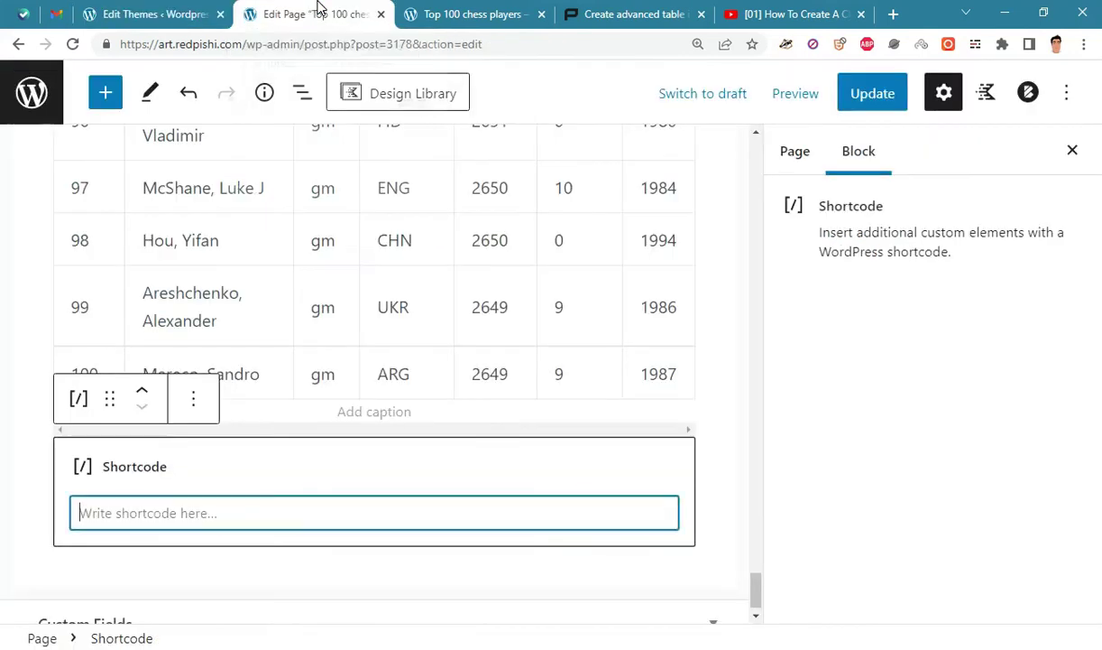
right_click(146, 513)
click(172, 349)
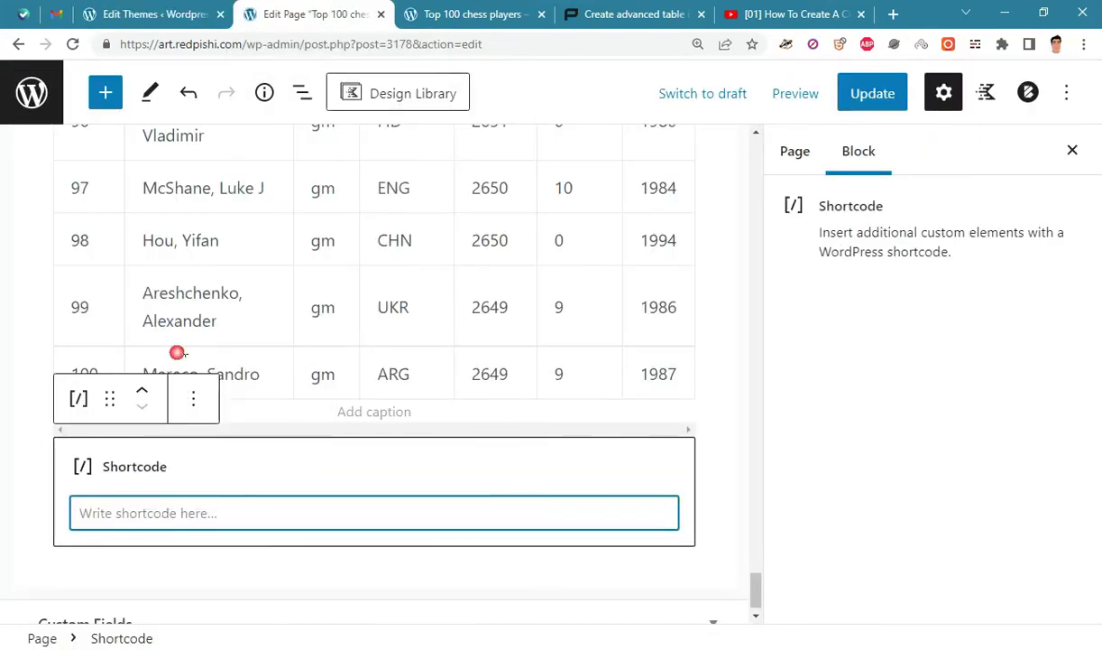
key(ctrl+plus)
scroll(530, 537, down, 3)
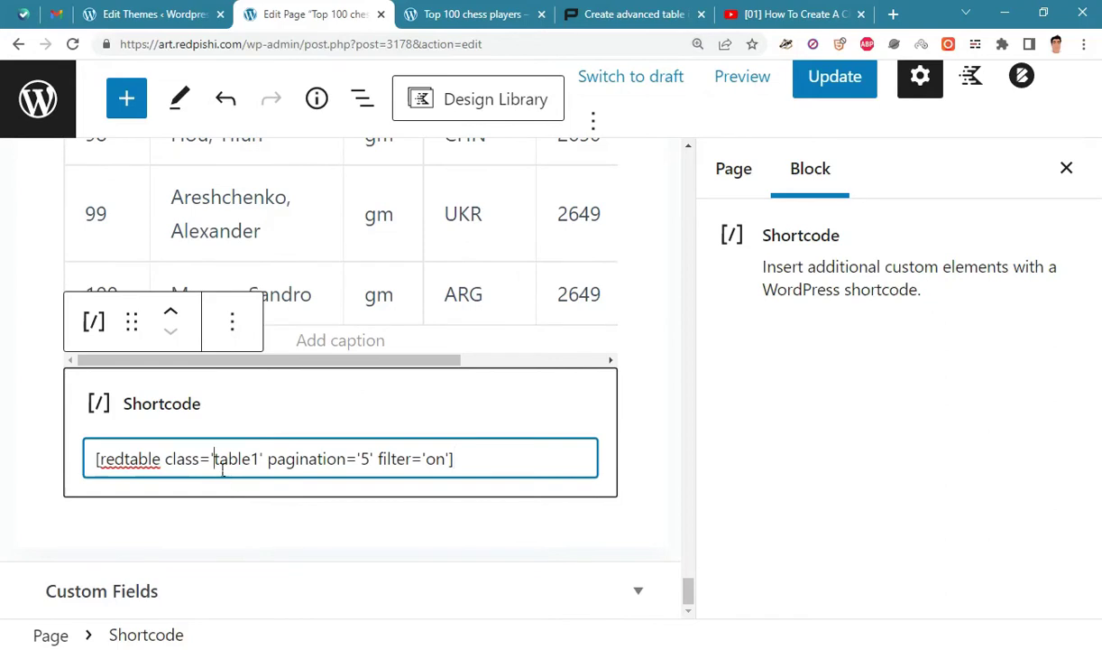
Change the shortcode to class 'my-table' and pagination '10', then update the page
drag(223, 468, 264, 471)
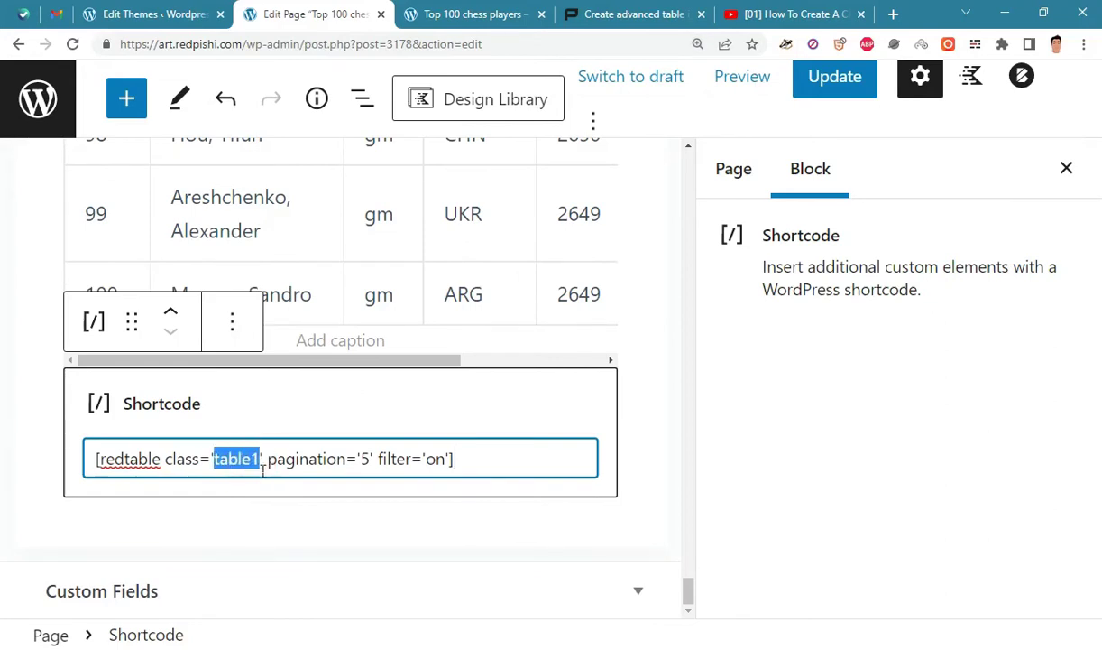
text(my)
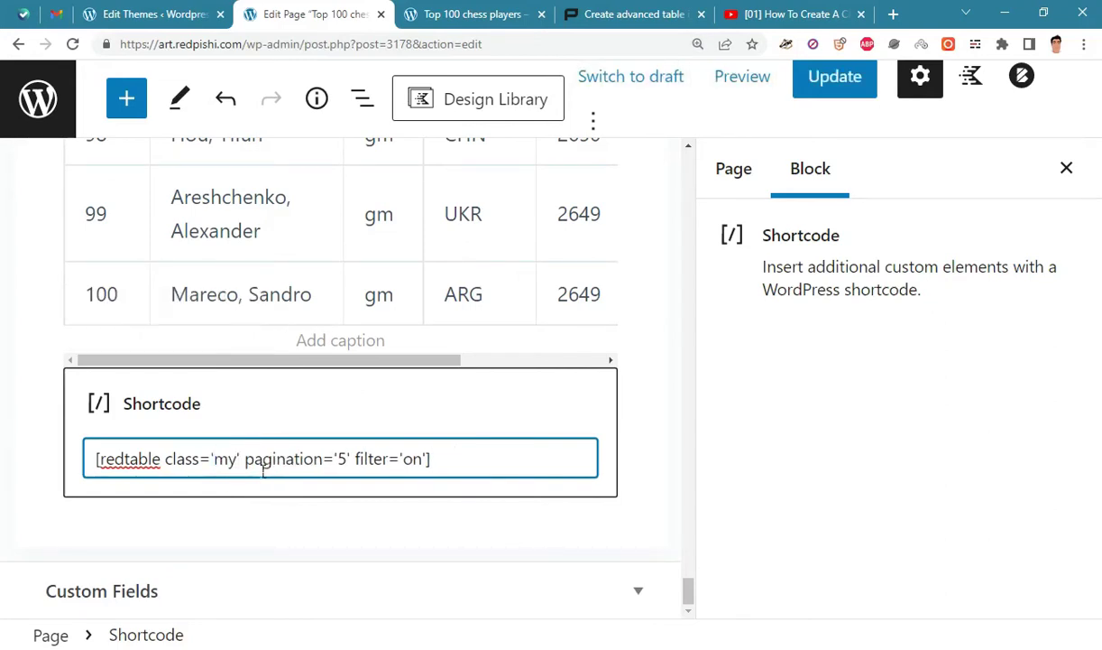
text(-ta)
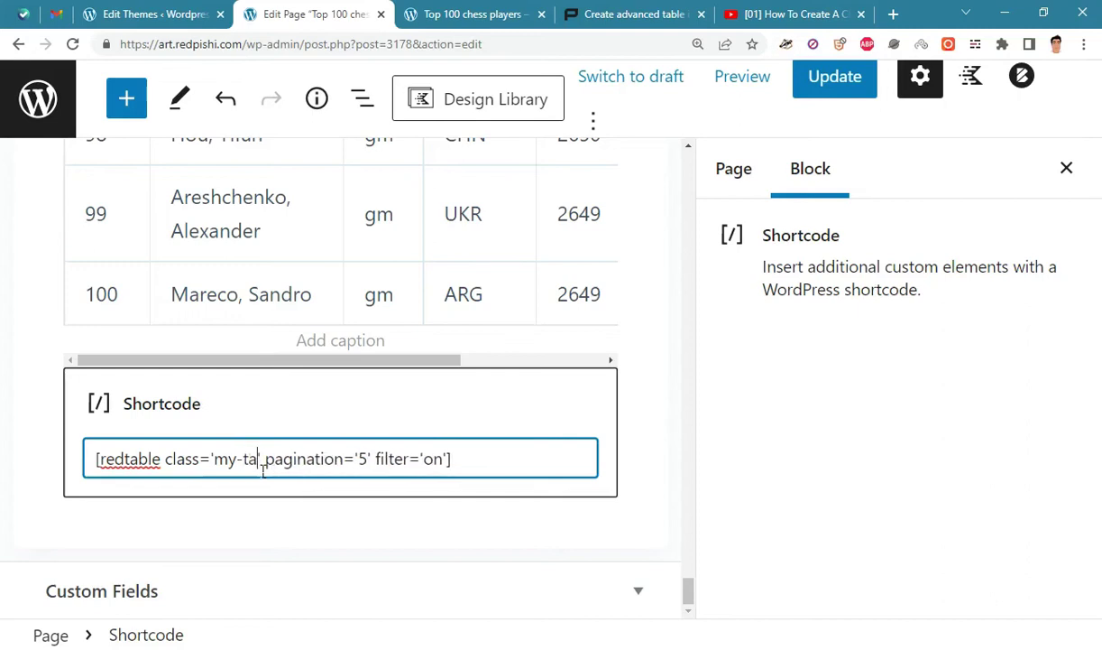
text(ble)
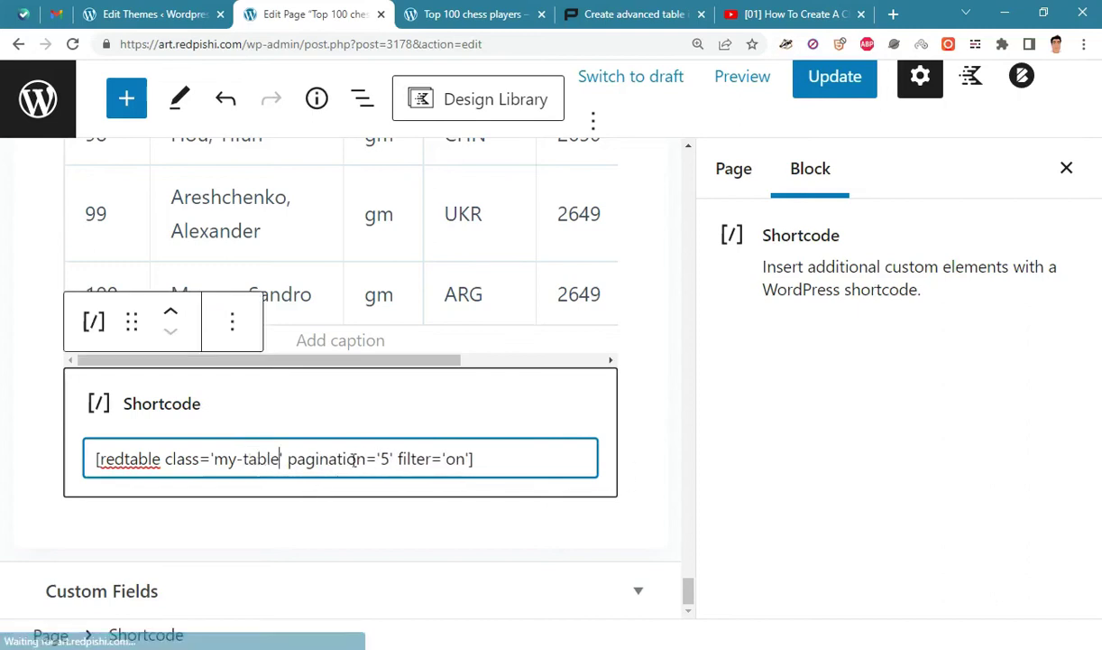
double_click(386, 461)
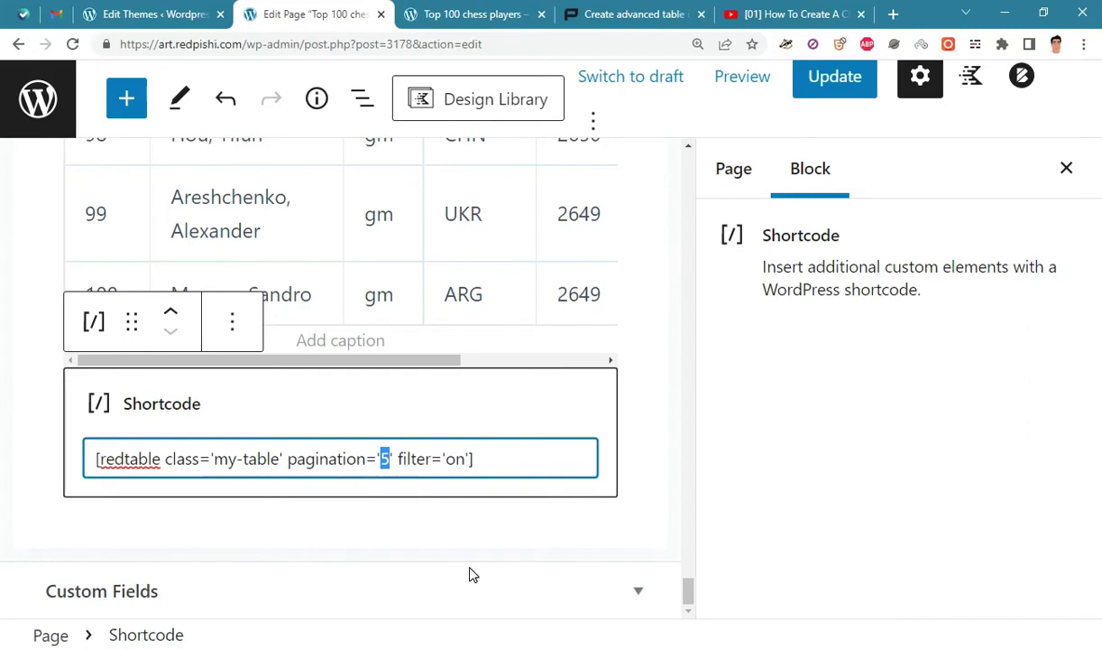
text(10)
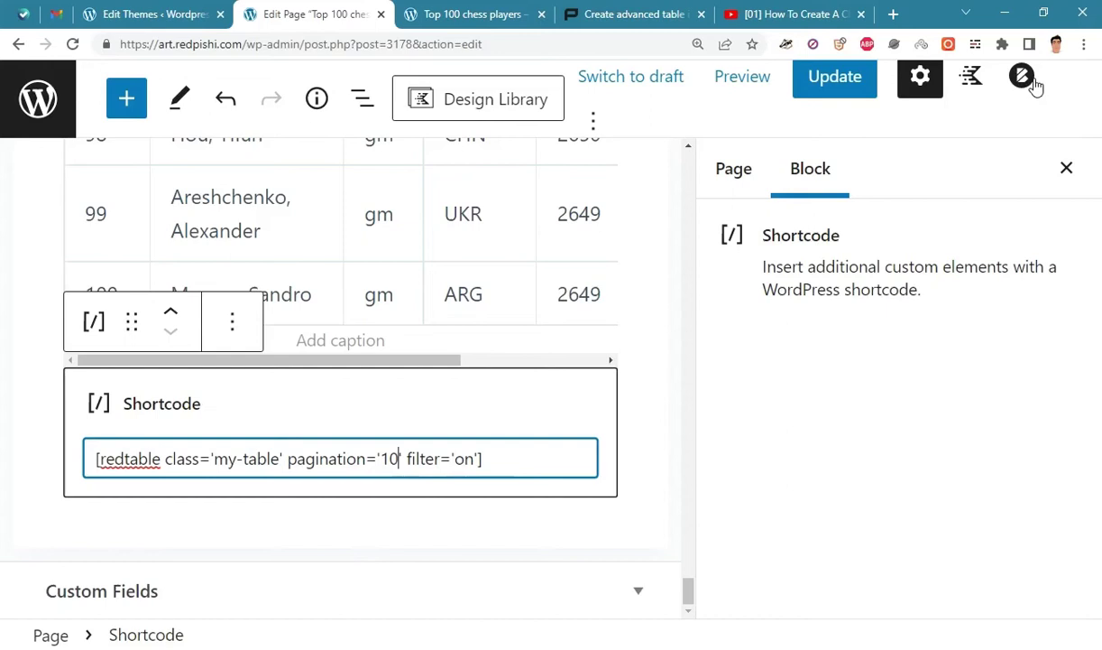
click(839, 82)
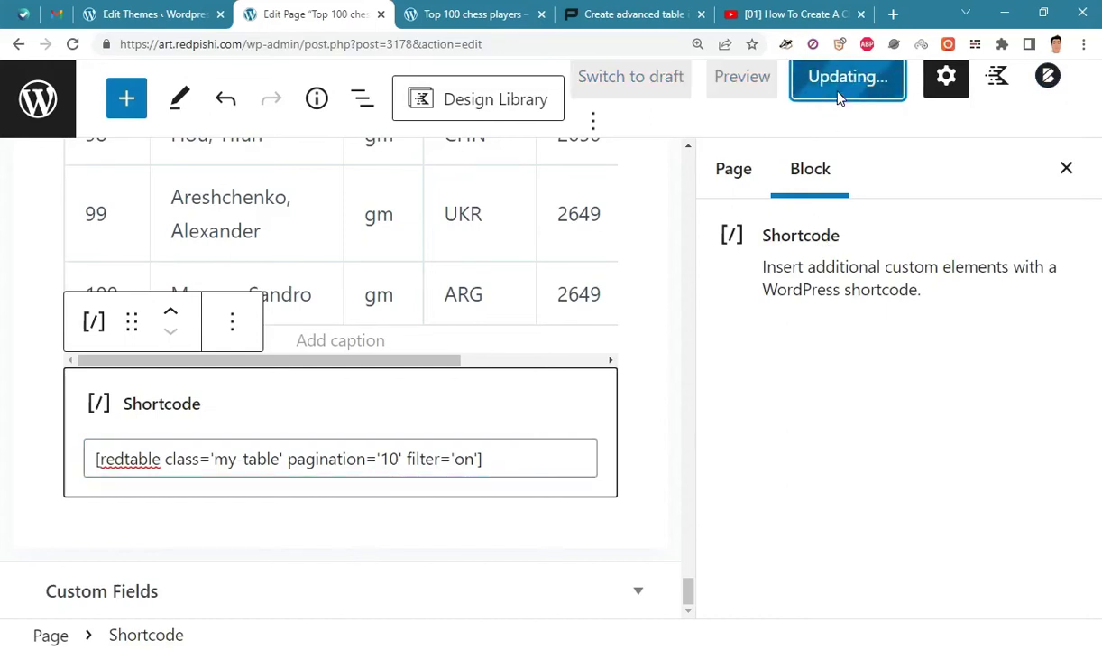
Reload the live Top 100 chess players page and scroll down to the table
click(423, 14)
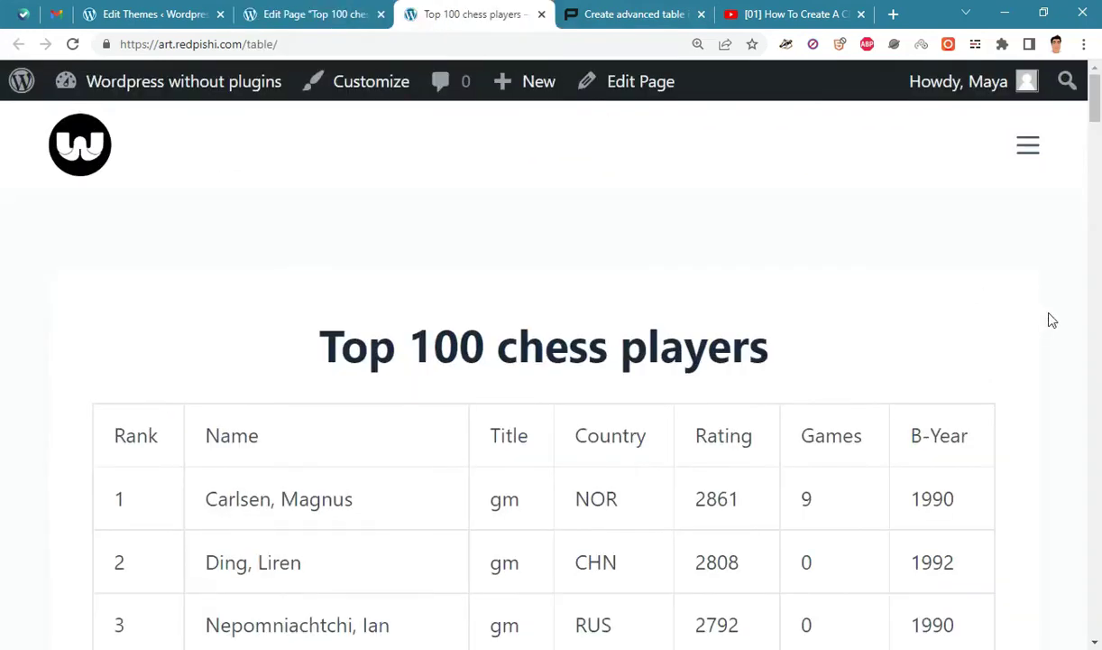
mouse_move(1093, 99)
mouse_down()
mouse_move(1088, 259)
mouse_move(1092, 101)
mouse_up()
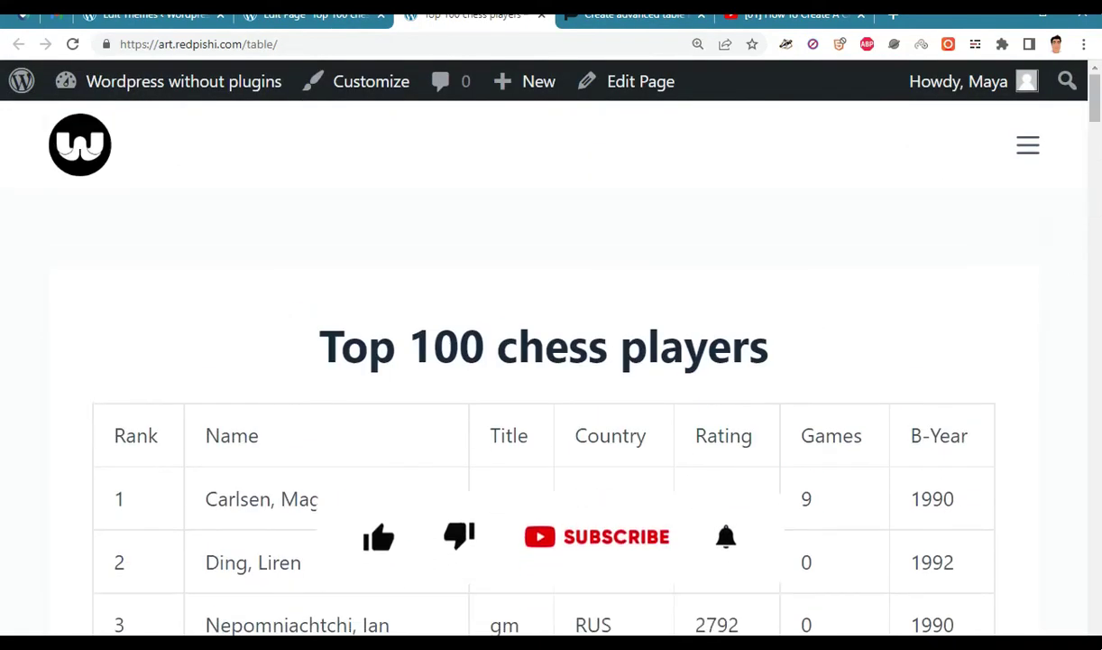
key(F5)
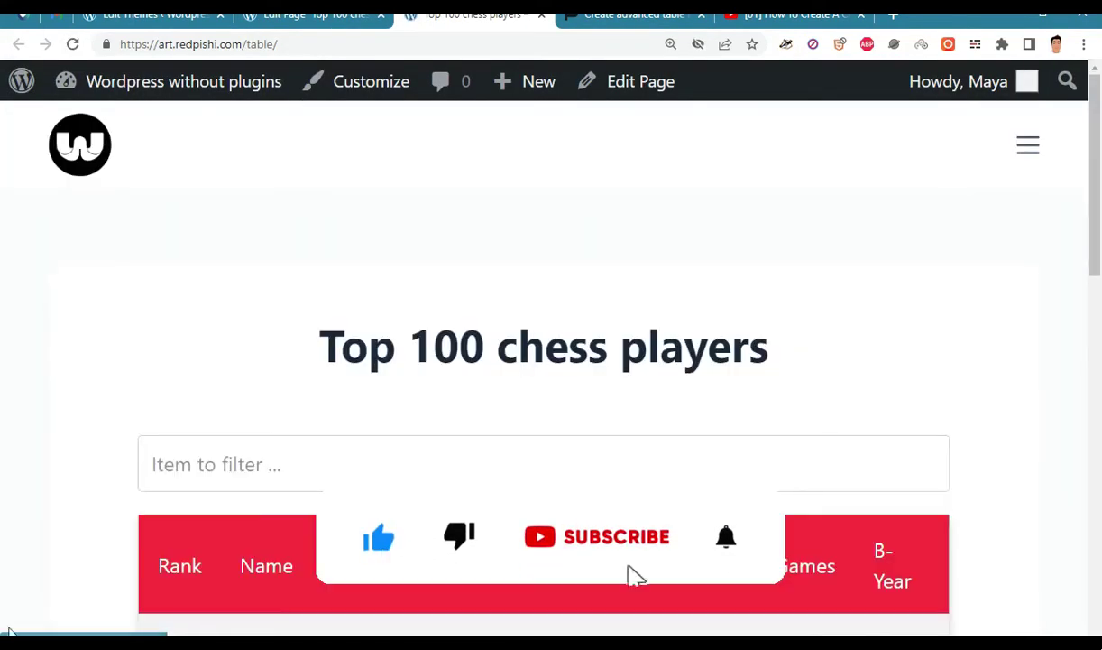
drag(1096, 122, 1095, 233)
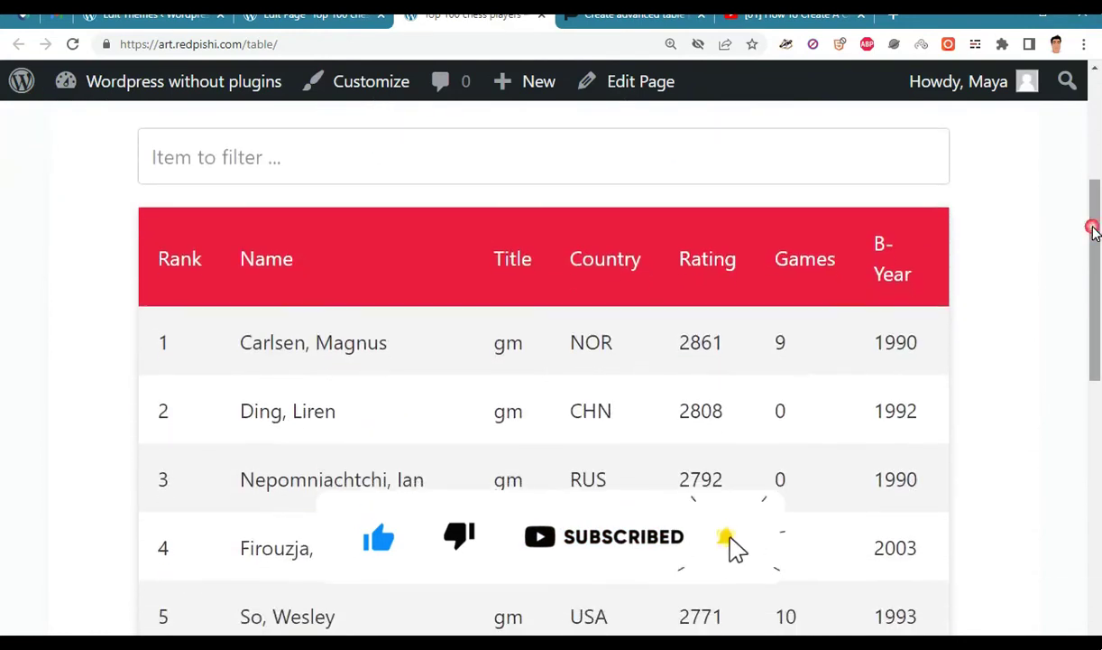
key(ctrl+0)
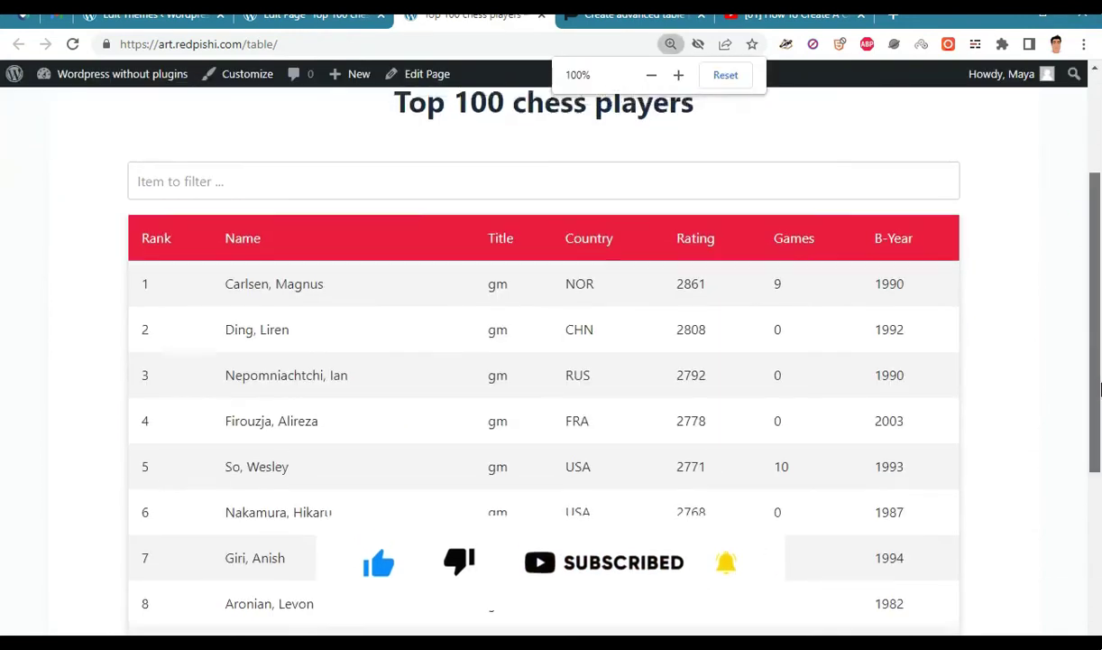
scroll(1095, 244, up, 3)
mouse_move(1099, 271)
mouse_down()
mouse_move(1098, 449)
mouse_move(1085, 487)
mouse_up()
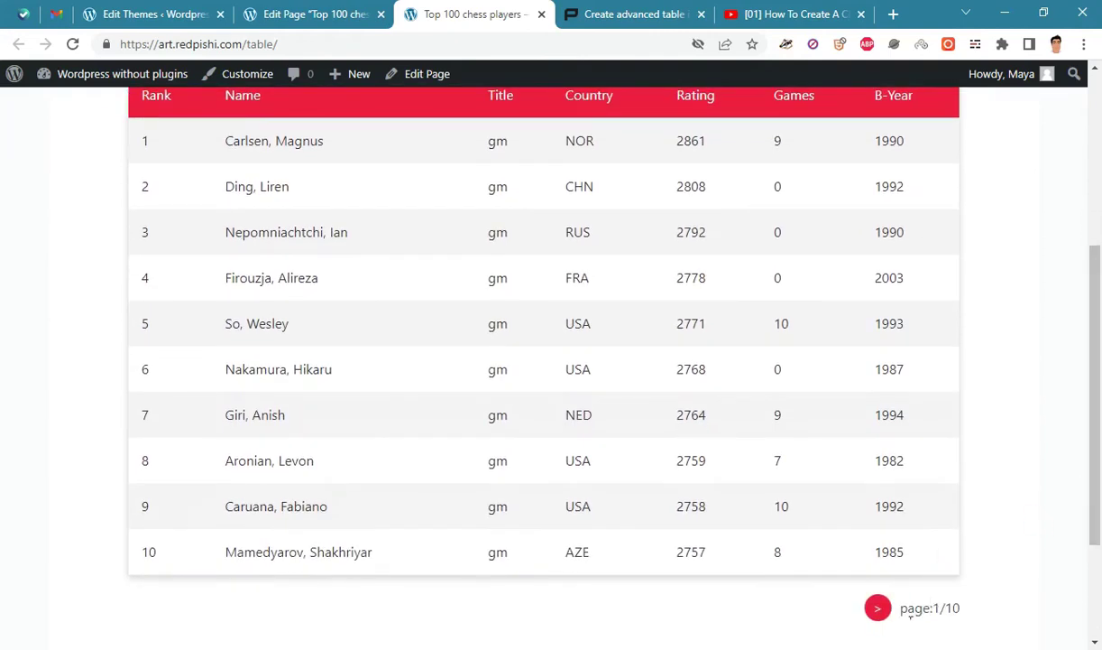
Page the table forward two pages and back one
click(888, 619)
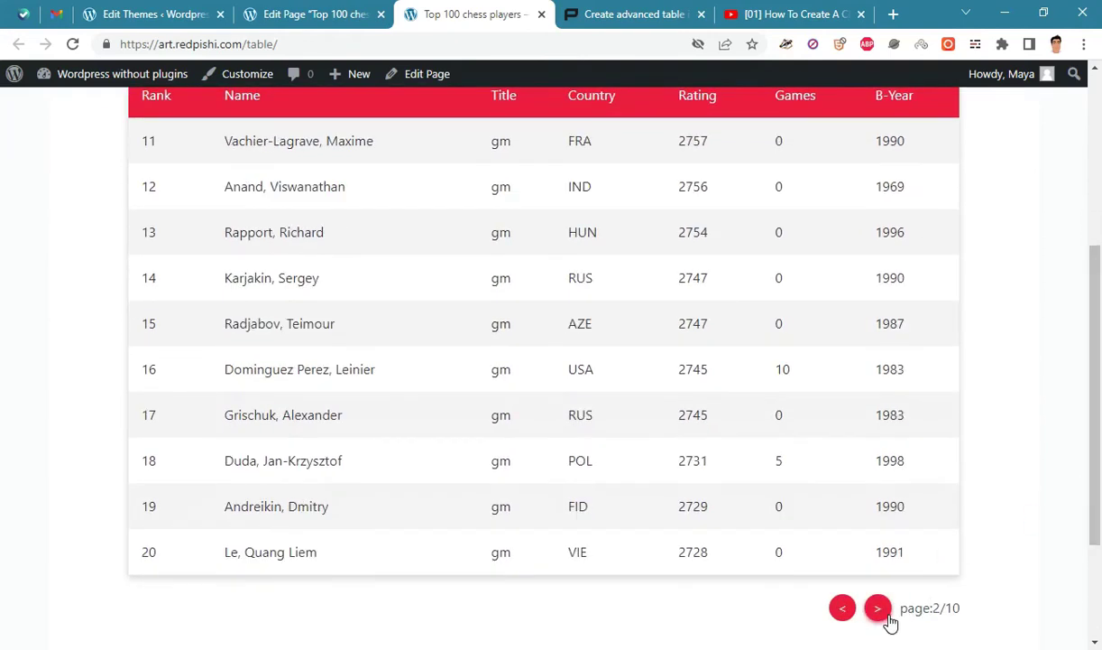
click(889, 620)
click(844, 611)
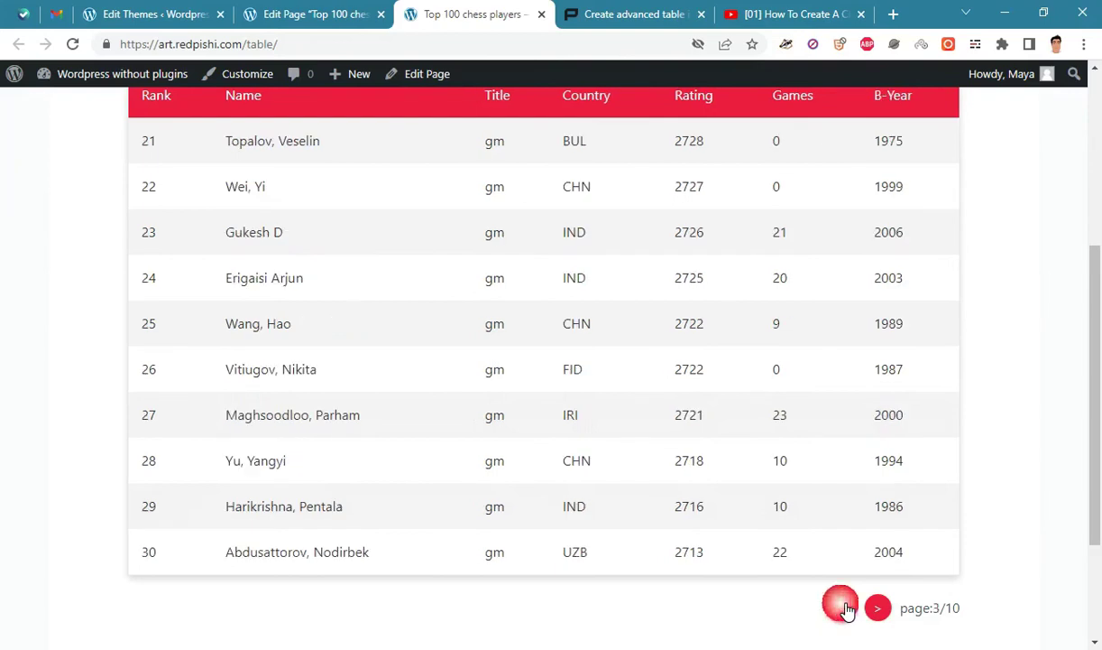
Enter 'ind' in the table's filter box to list only the eight Indian players
click(844, 611)
scroll(521, 338, up, 2)
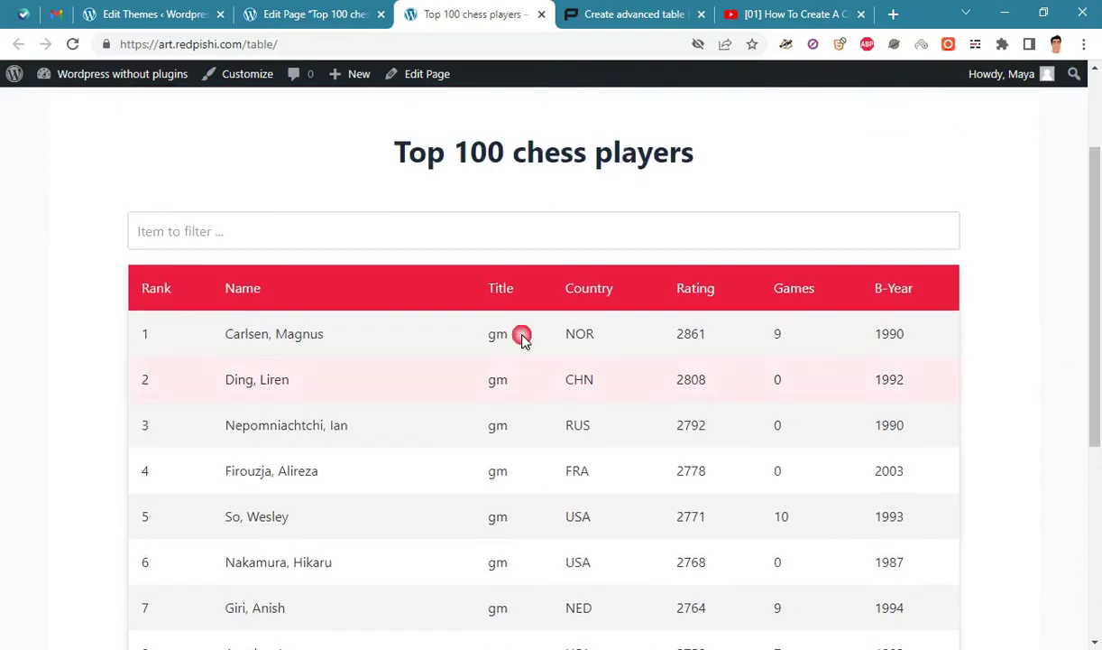
click(214, 243)
text(i)
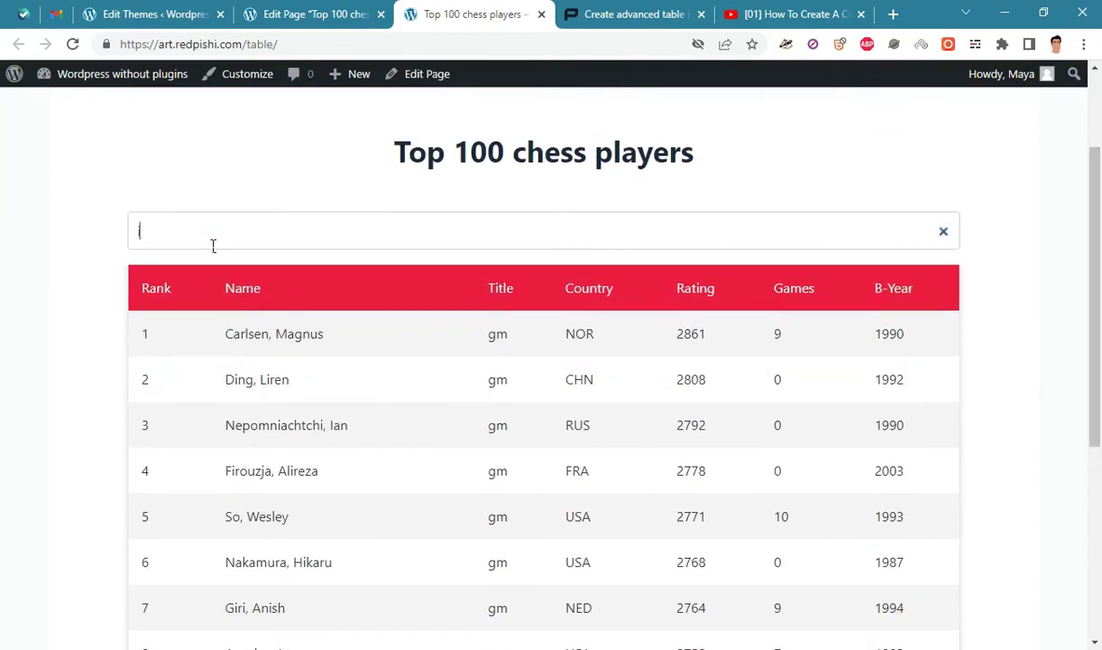
text(nd)
scroll(542, 406, down, 2)
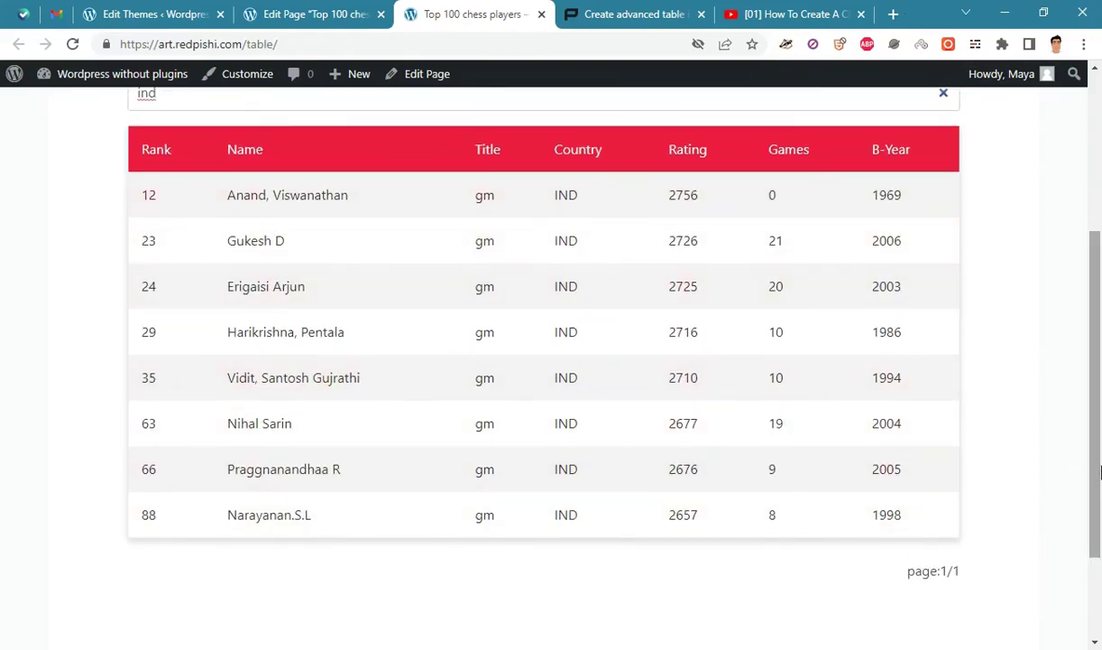
drag(1099, 474, 1099, 396)
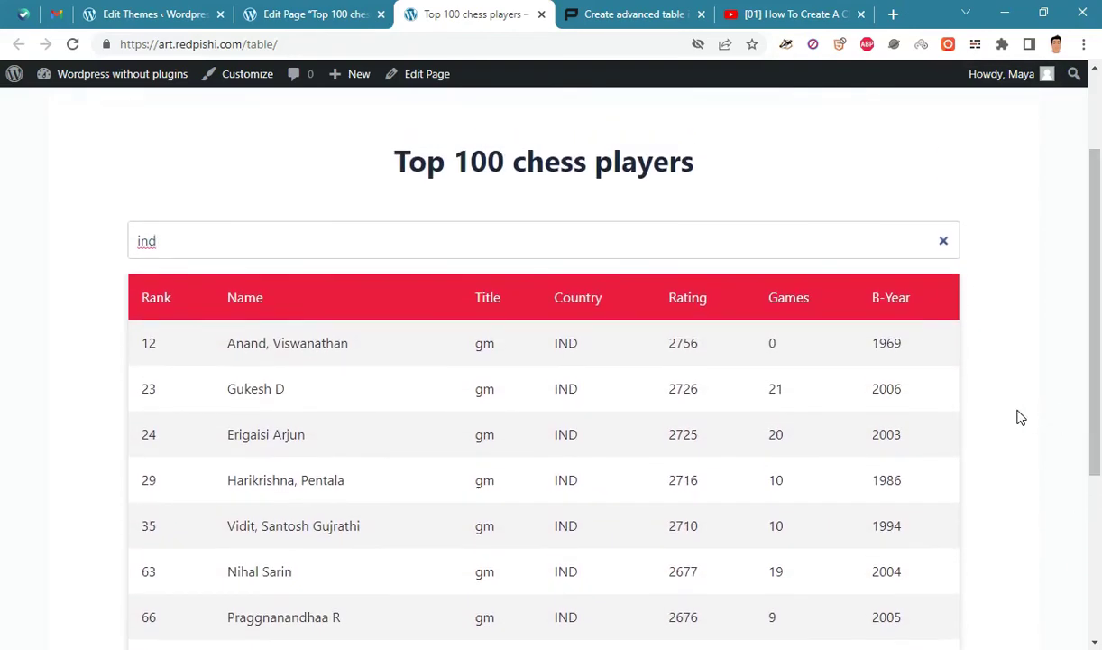
Inspect the page in DevTools to find the figure.wp-block-table.my-table element
right_click(987, 283)
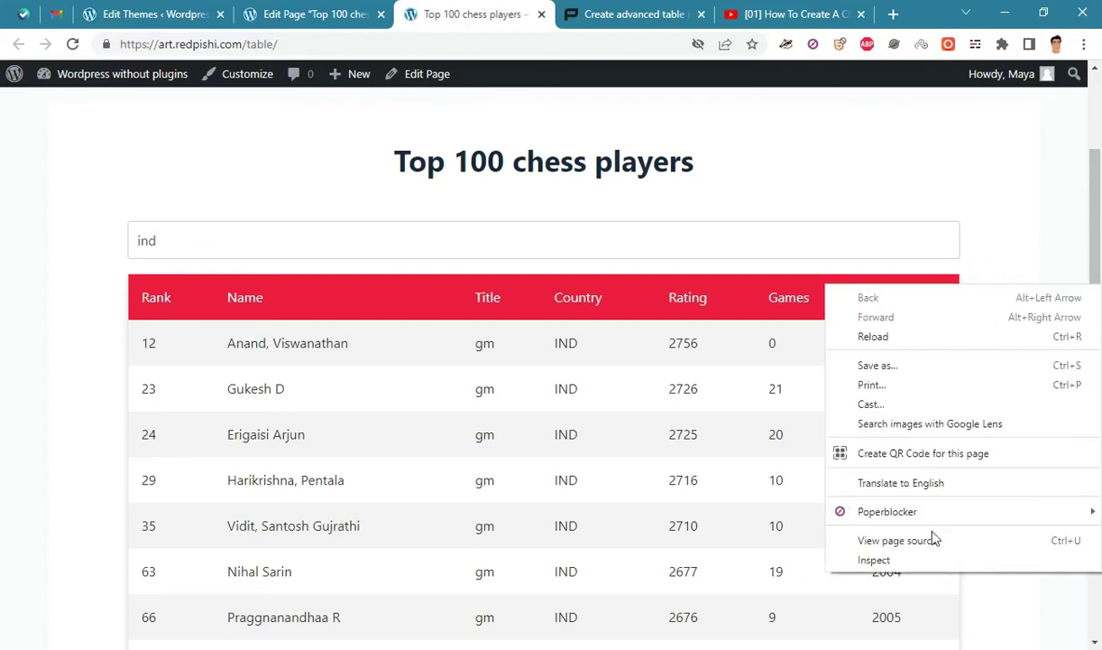
click(933, 567)
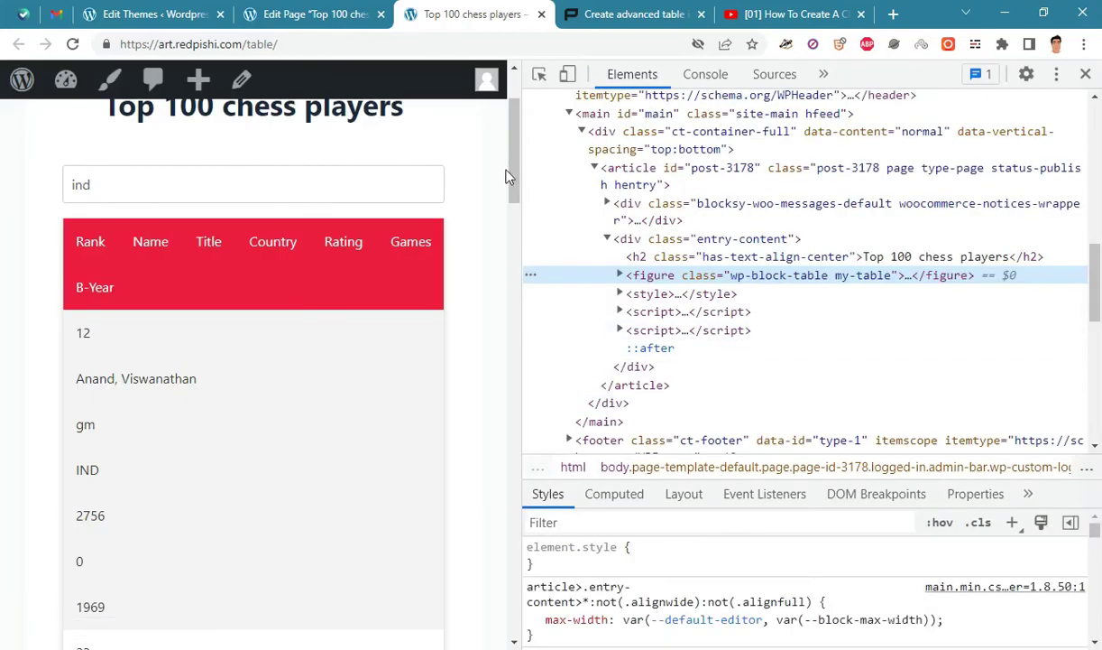
drag(514, 174, 536, 278)
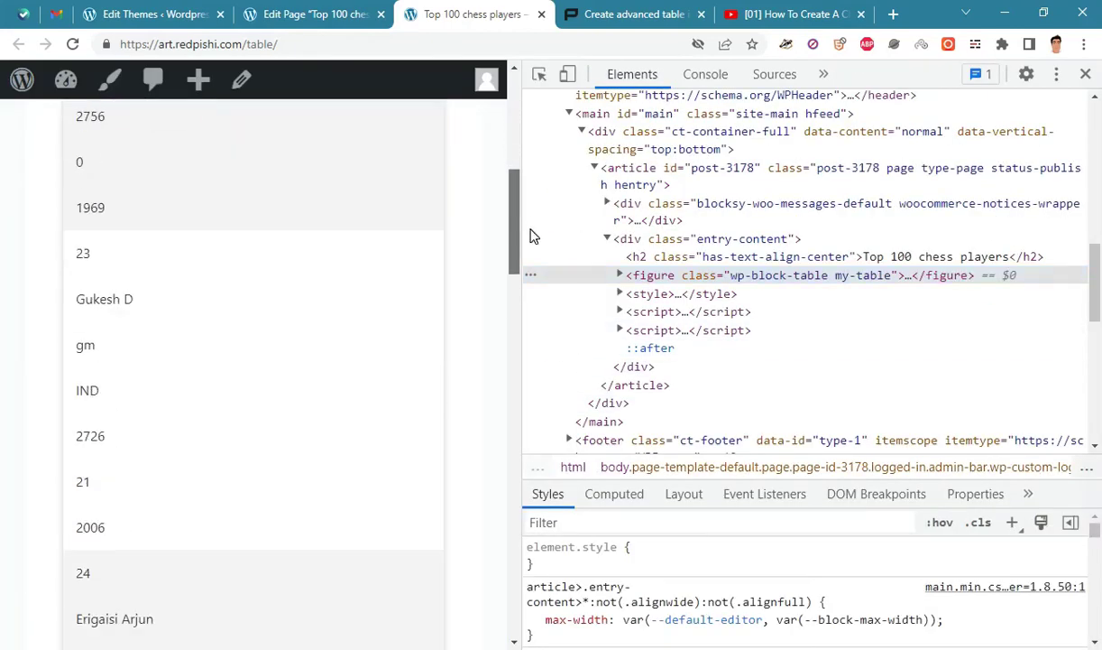
scroll(291, 517, down, 4)
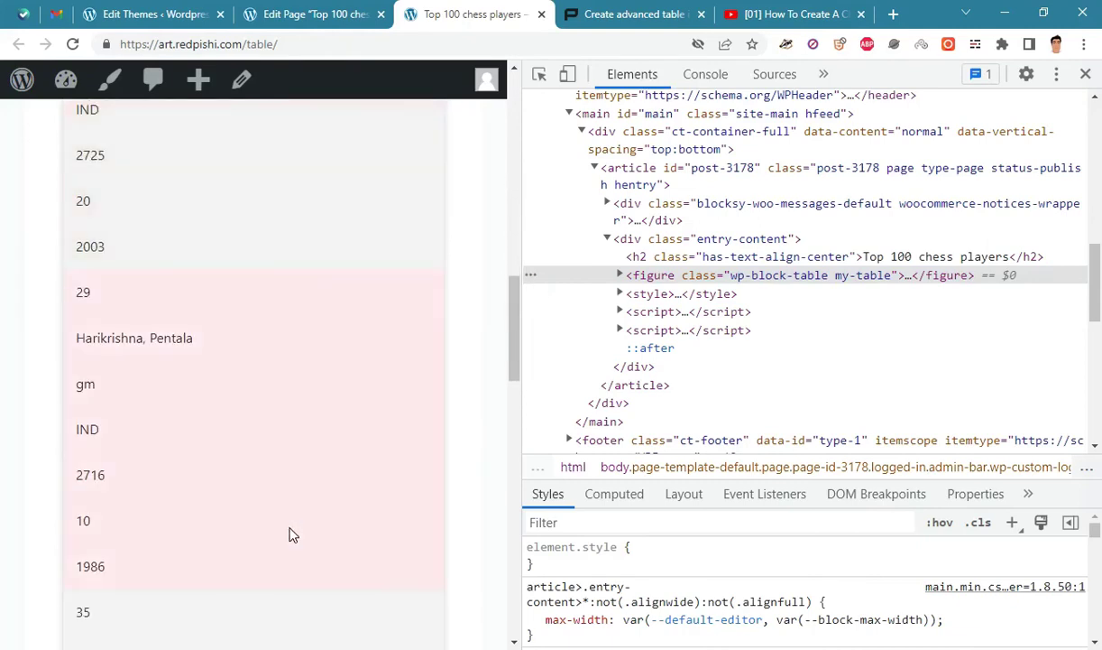
scroll(291, 531, up, 10)
scroll(290, 531, up, 4)
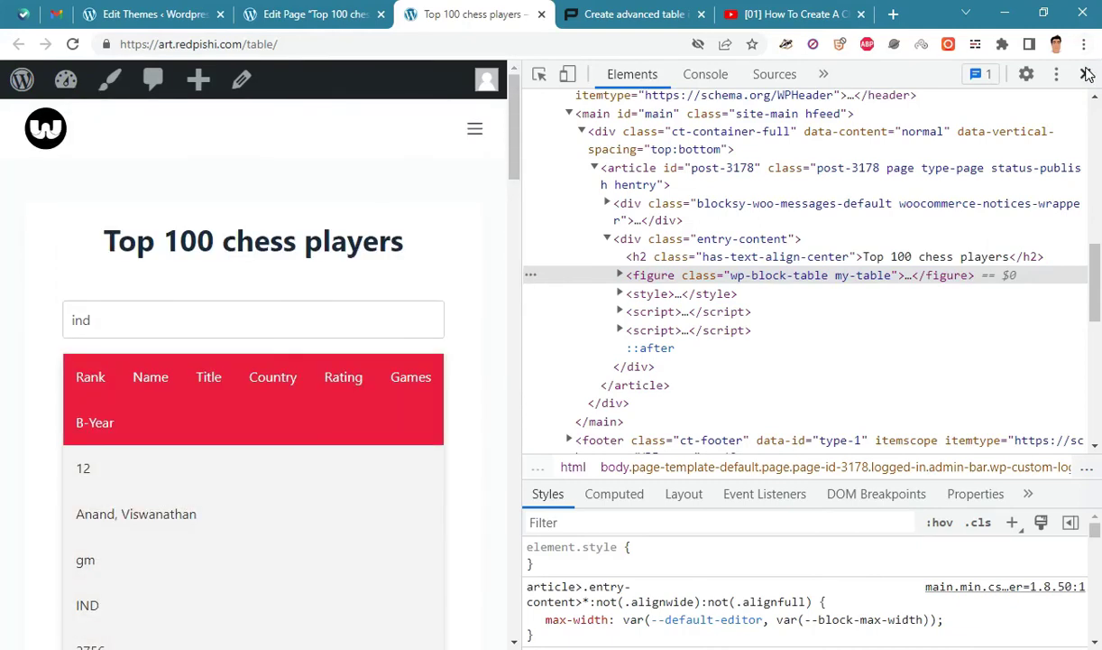